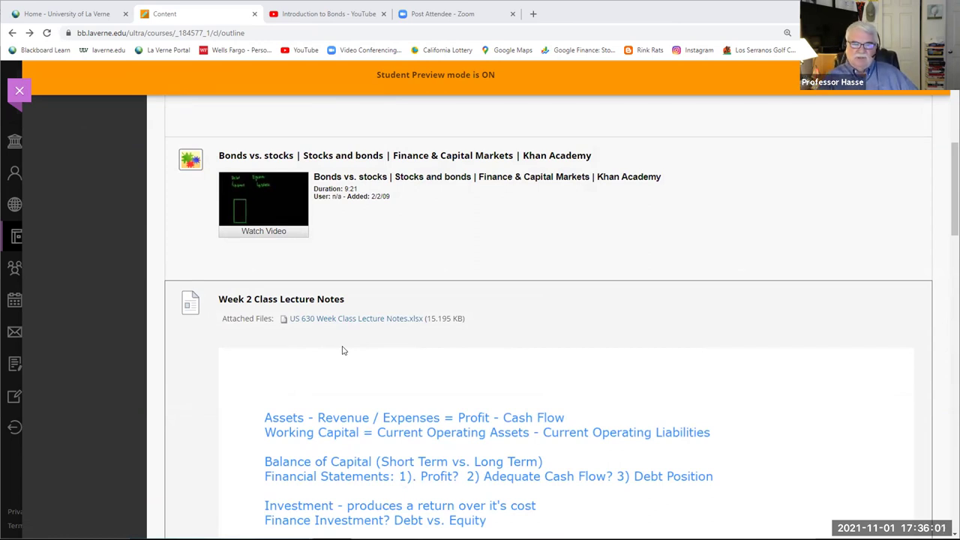
scroll(451, 407, down, 1)
scroll(451, 407, down, 1)
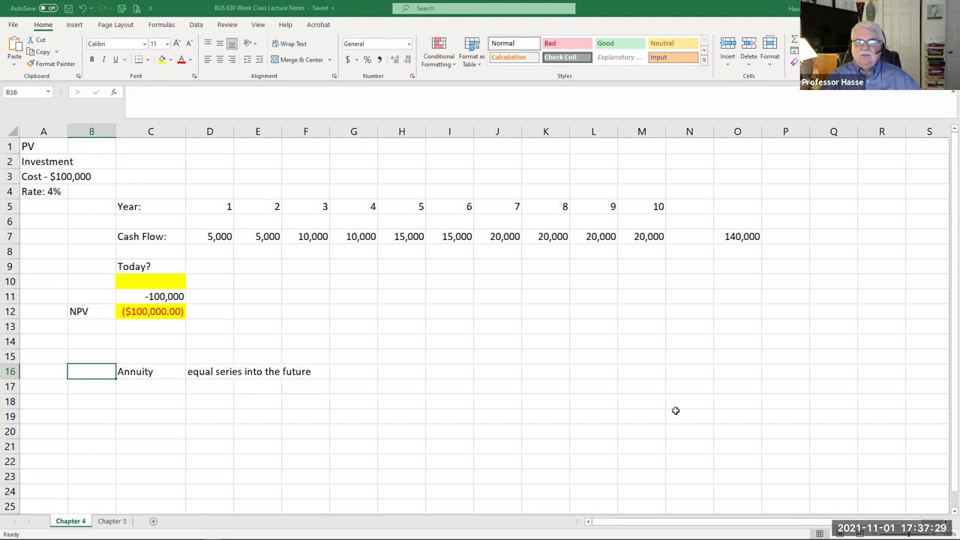
click(747, 235)
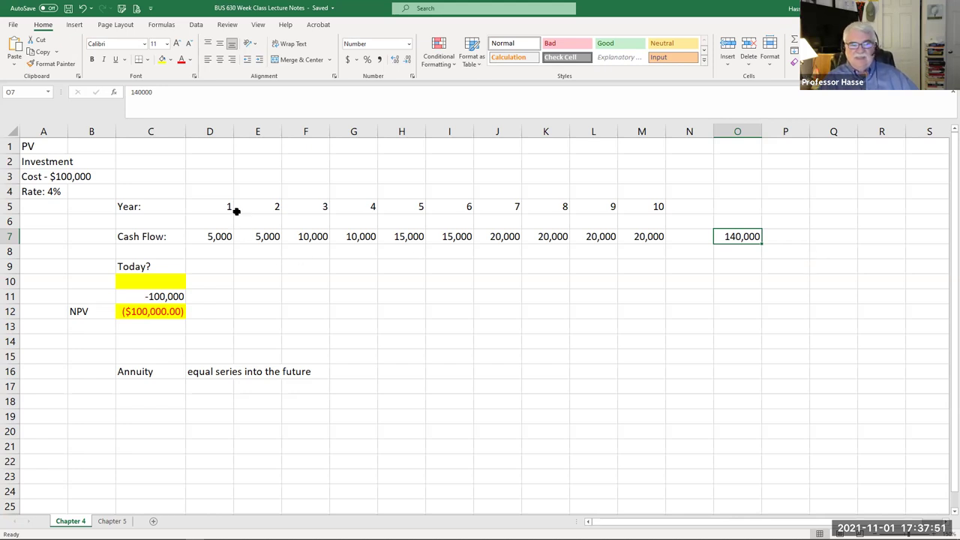
drag(221, 201, 641, 205)
- Enter the label "Depreciable Life" in cell N5, directly after year 10
click(701, 212)
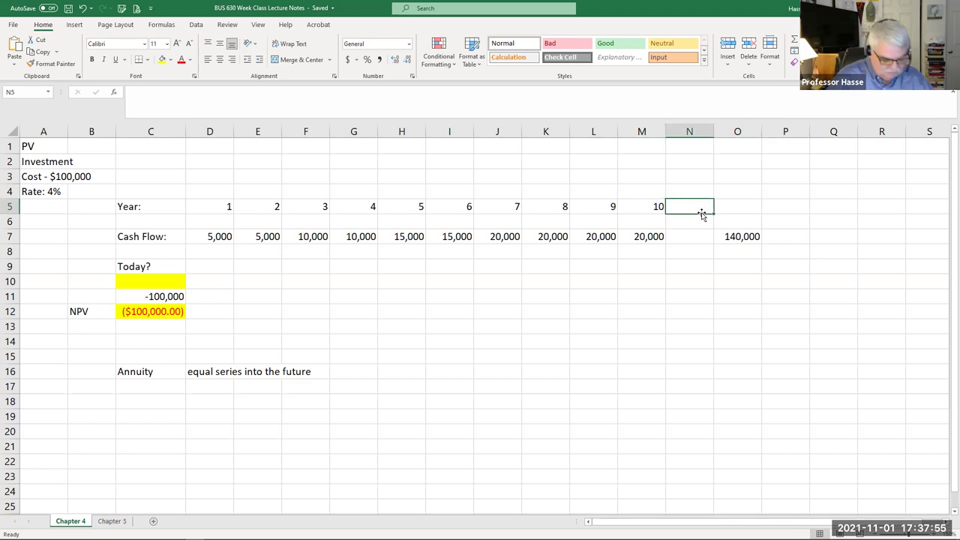
text(Depric)
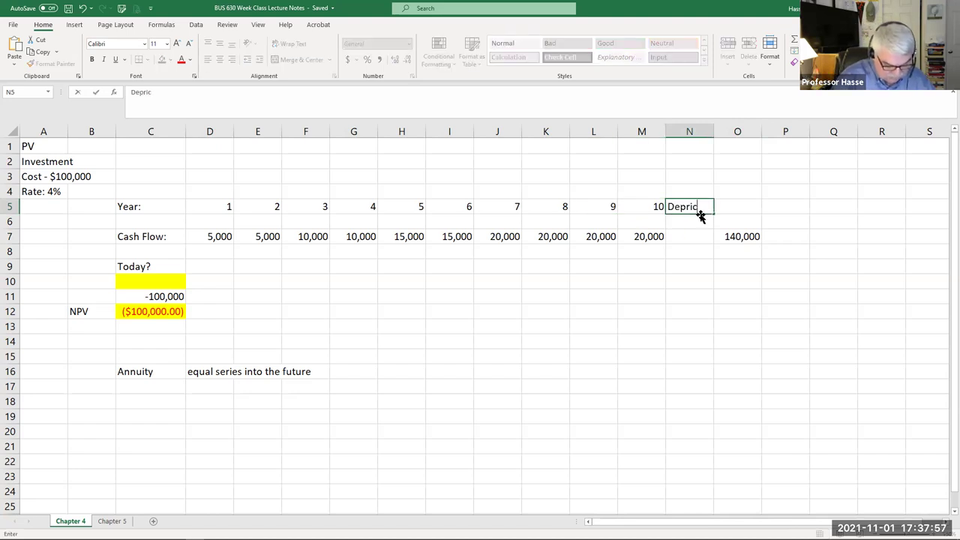
text(iable)
key(BackSpace)
key(BackSpace)
key(BackSpace)
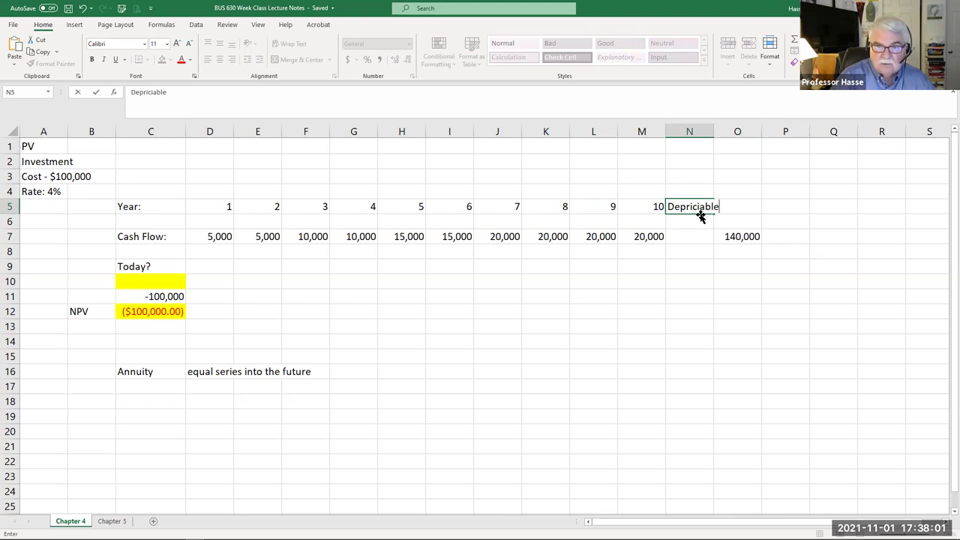
key(BackSpace)
key(BackSpace)
key(BackSpace)
key(BackSpace)
text(eciable )
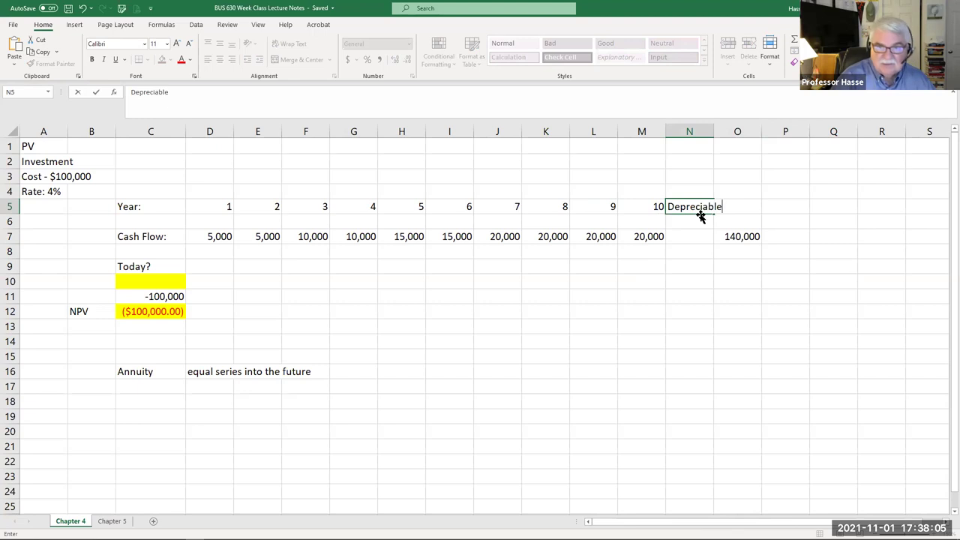
text(Life)
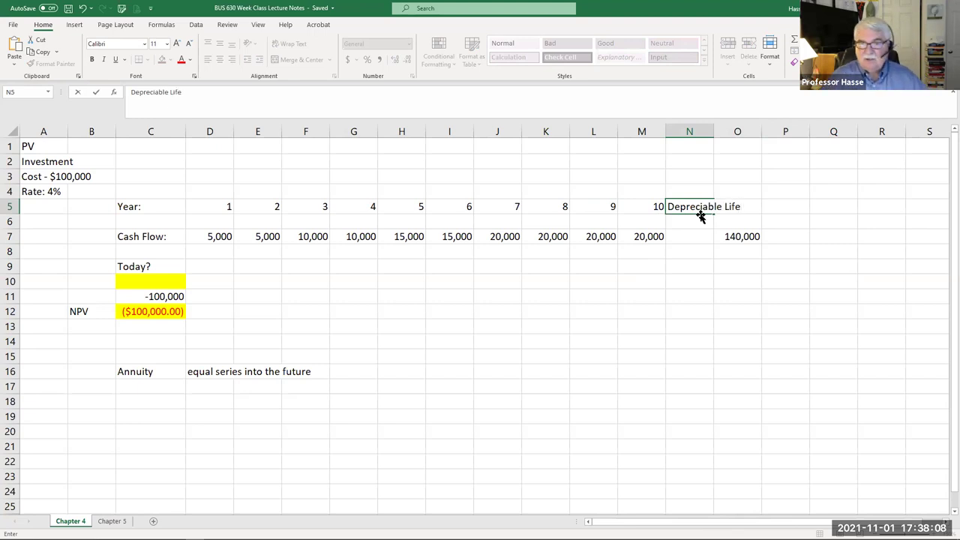
key(Return)
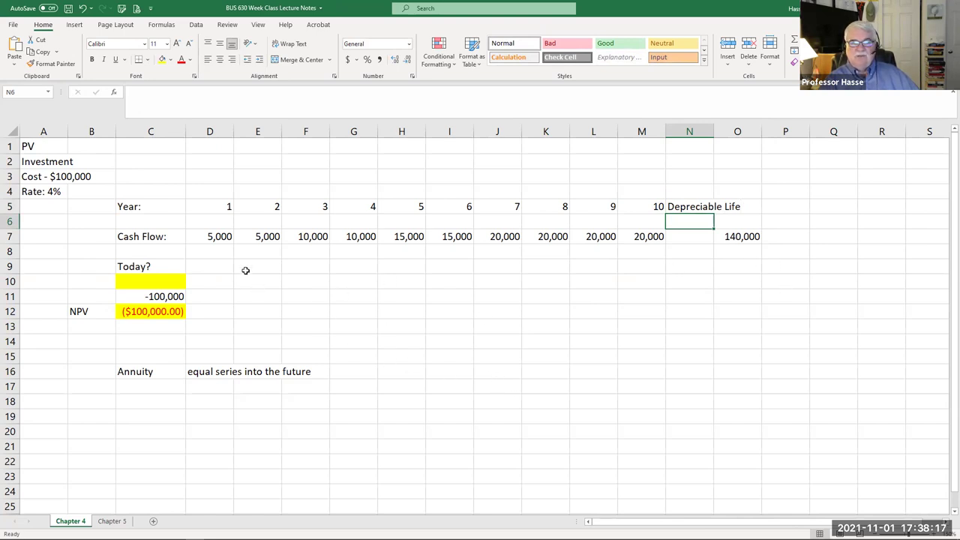
drag(217, 239, 643, 238)
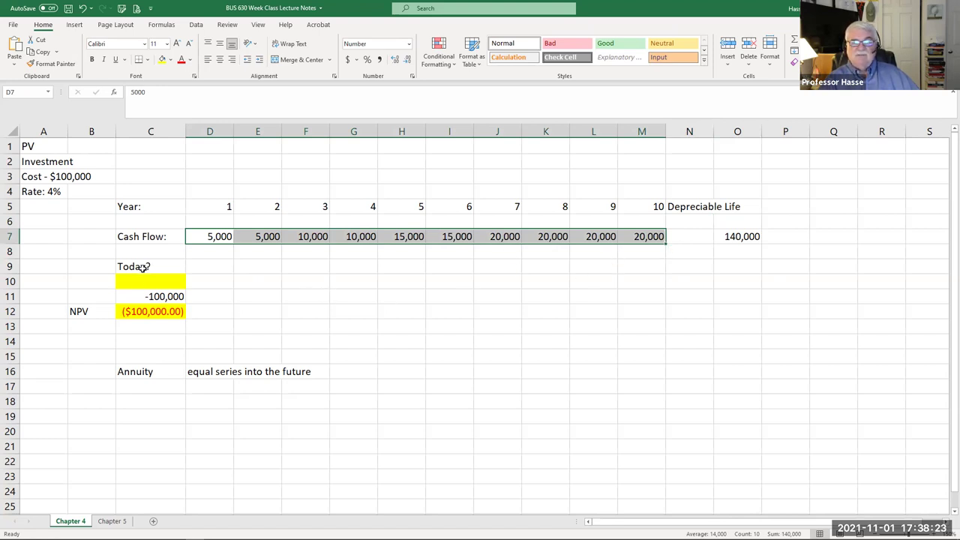
click(213, 237)
drag(213, 237, 644, 236)
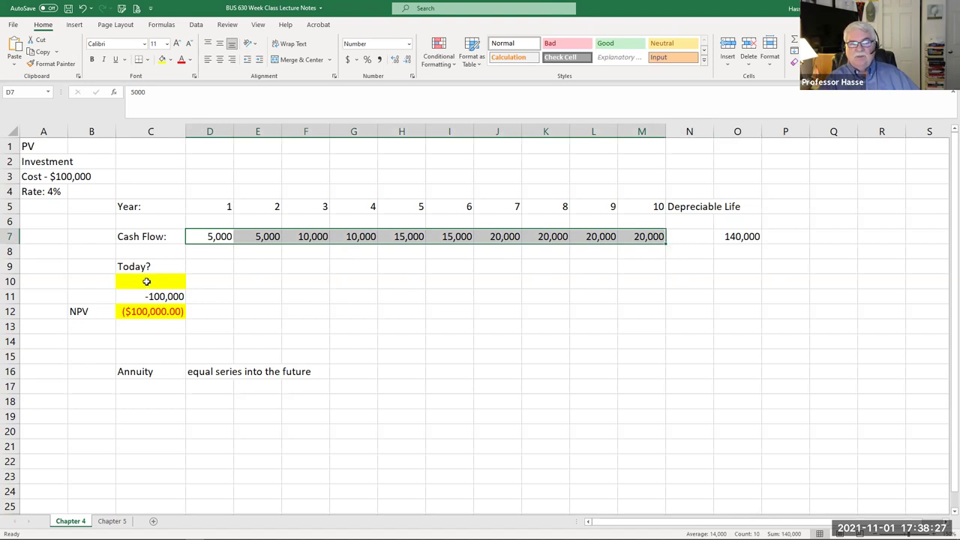
click(143, 281)
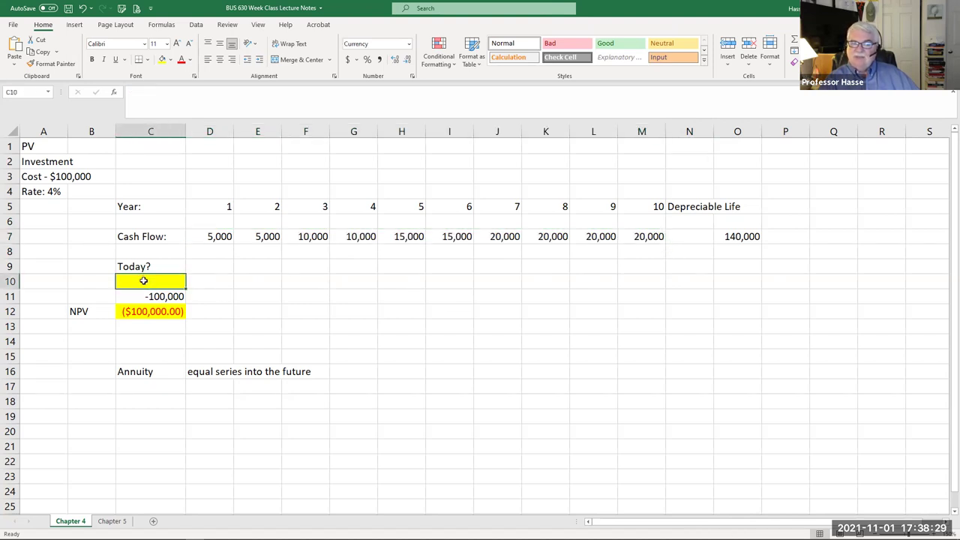
click(32, 193)
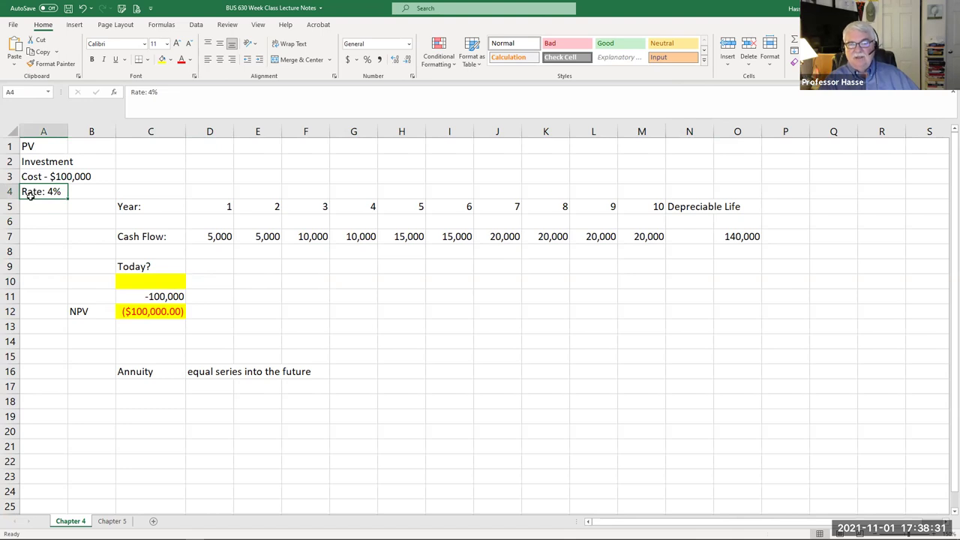
- Insert the NPV function from the Financial category into the yellow cell C10 below "Today?"
click(149, 280)
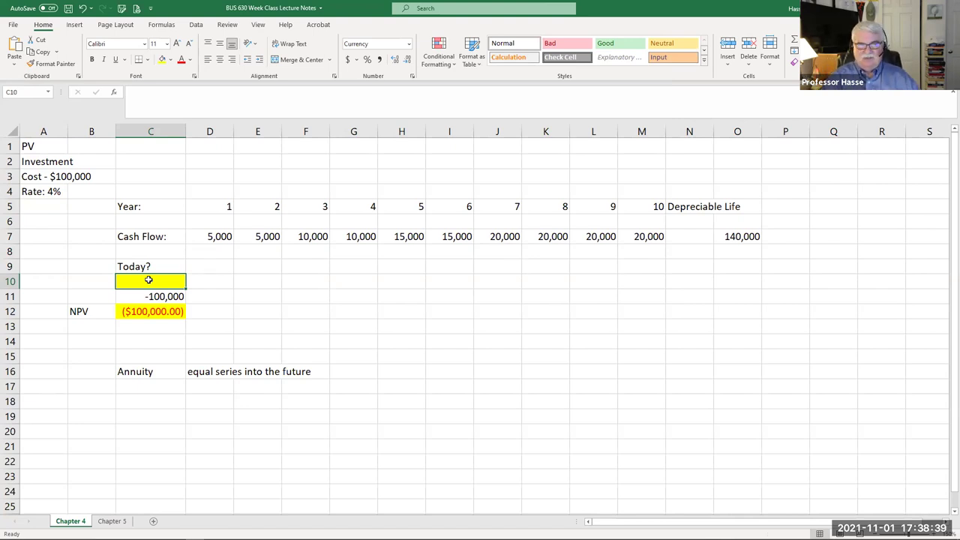
click(161, 25)
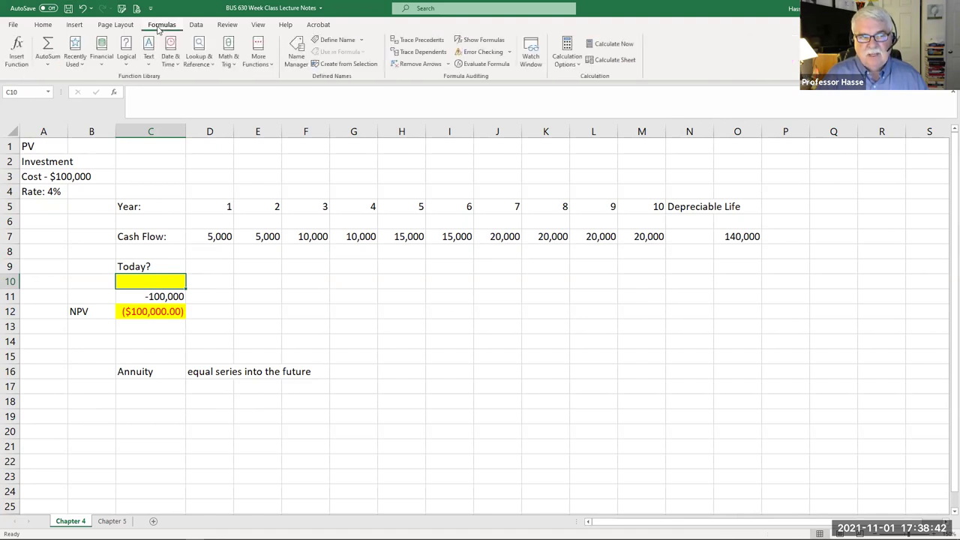
click(17, 60)
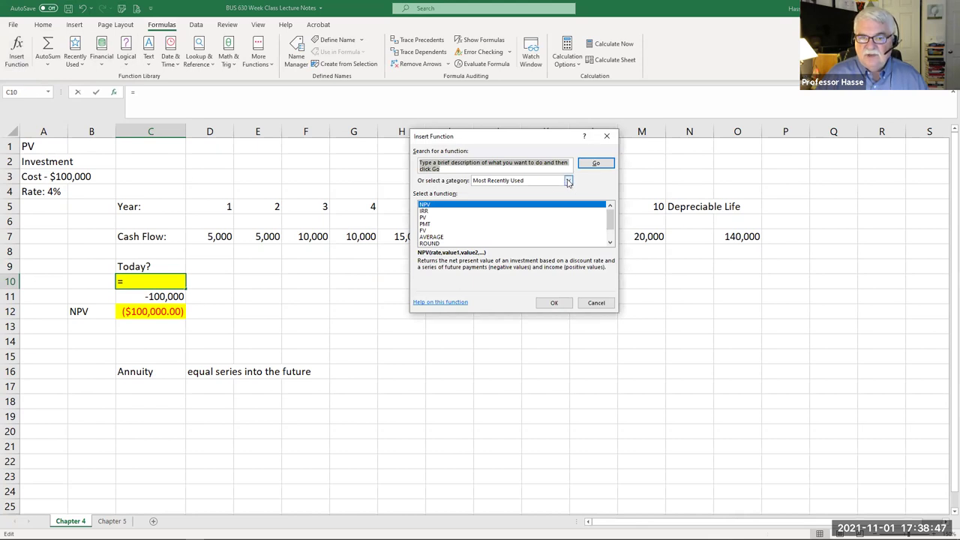
click(565, 181)
click(494, 204)
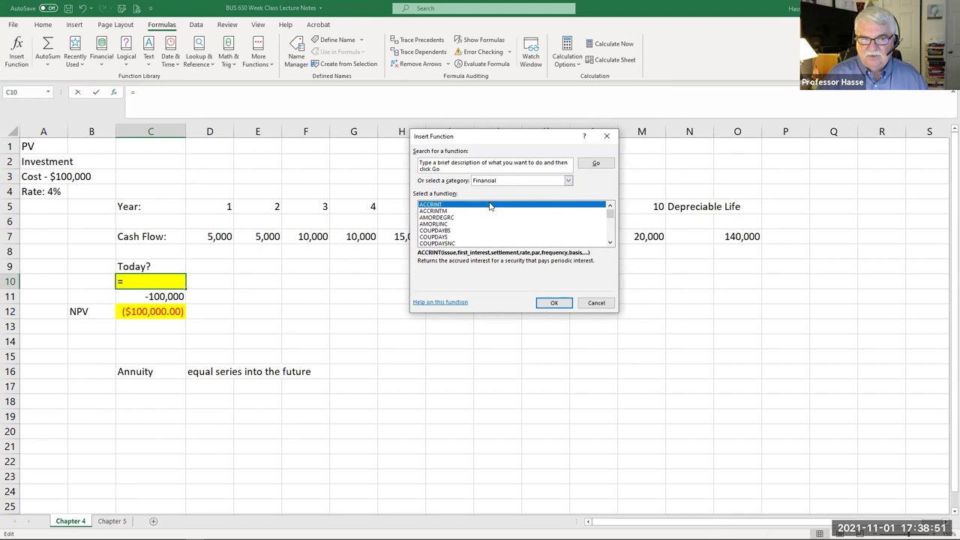
click(608, 237)
click(609, 237)
click(608, 237)
click(608, 237)
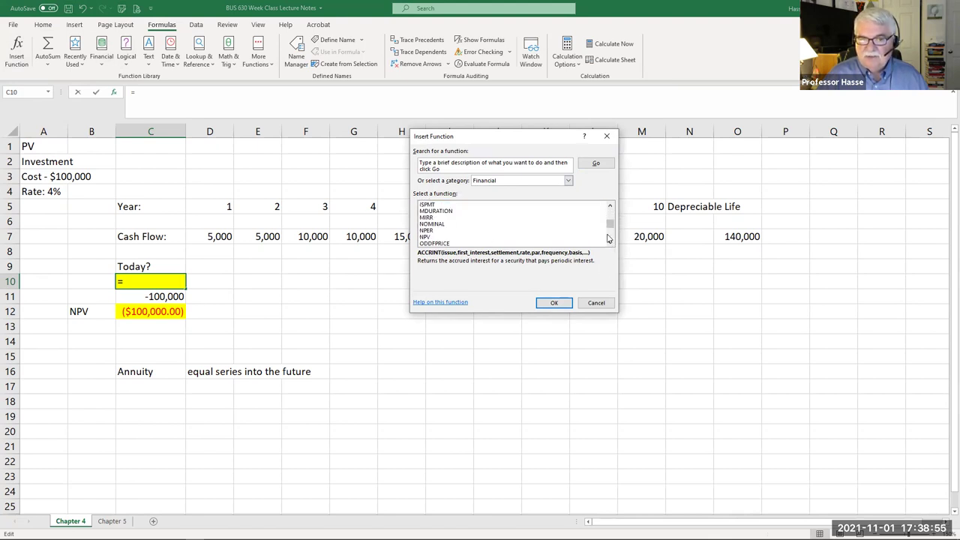
click(425, 237)
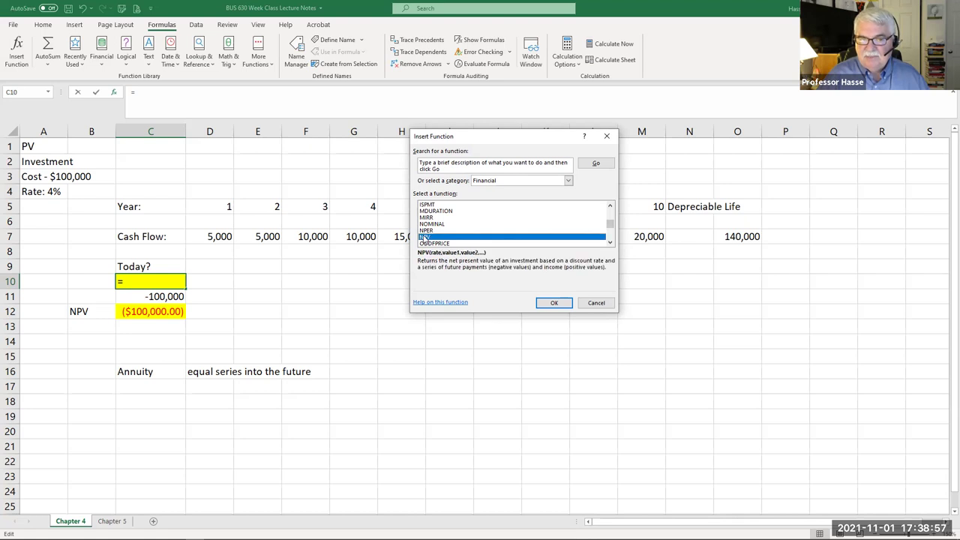
click(555, 303)
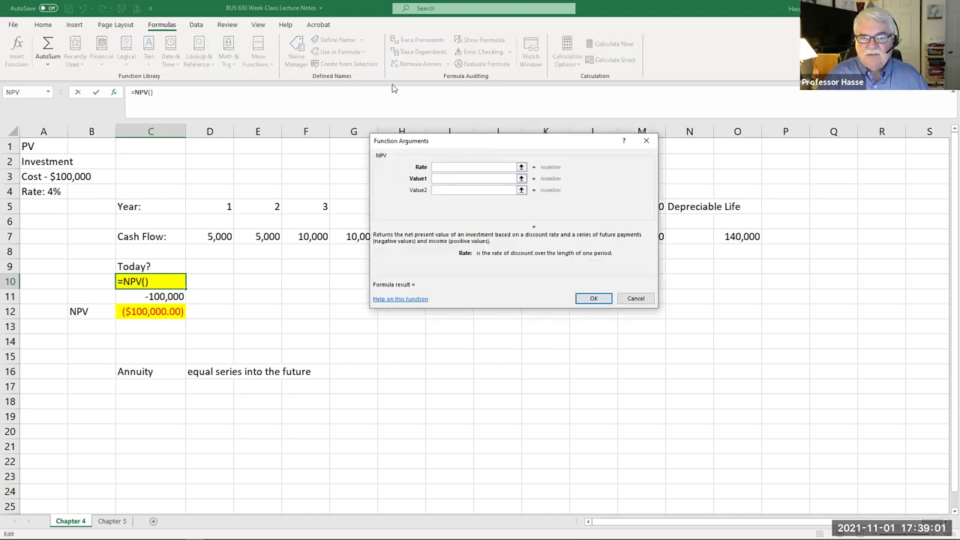
- Complete the NPV arguments with a rate of 4% and the yearly cash flows D7:M7 as Value1
drag(421, 140, 317, 62)
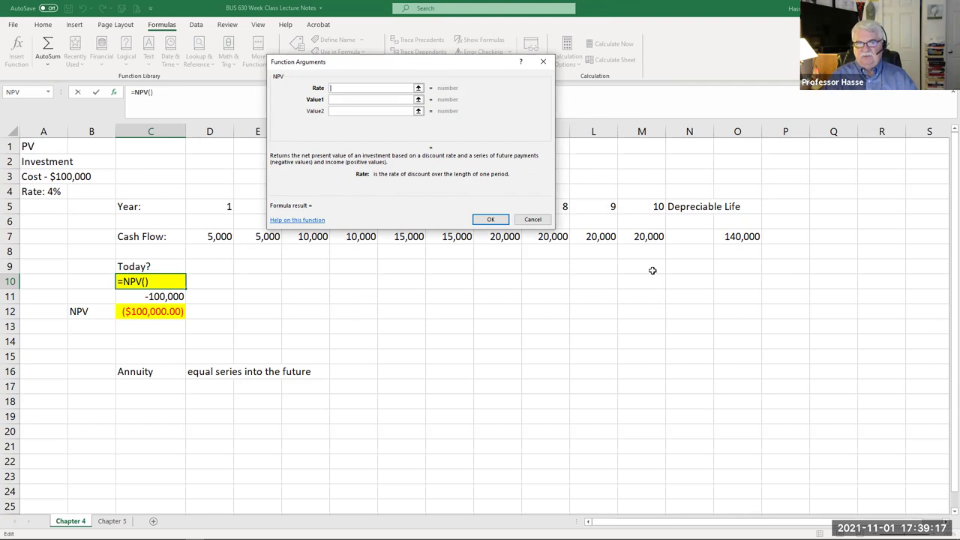
text(4)
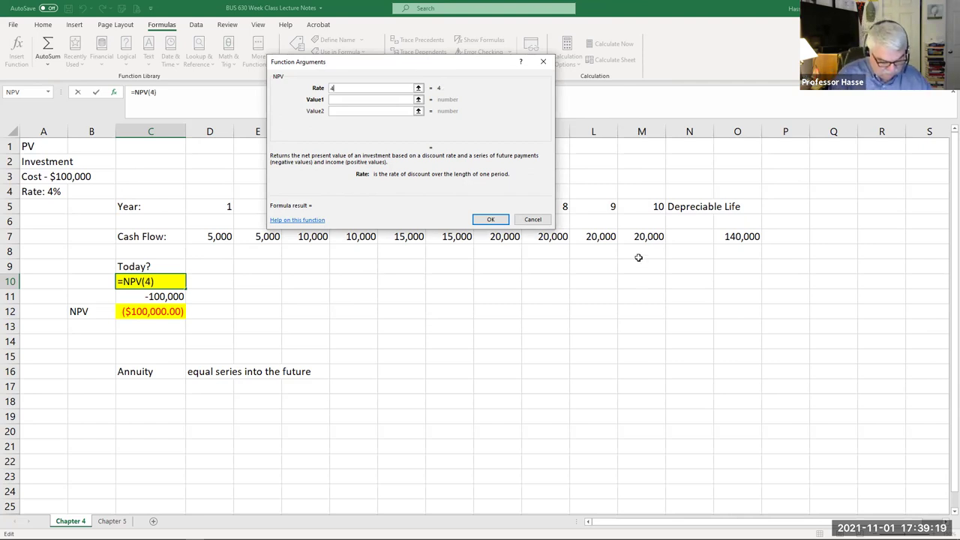
text(%)
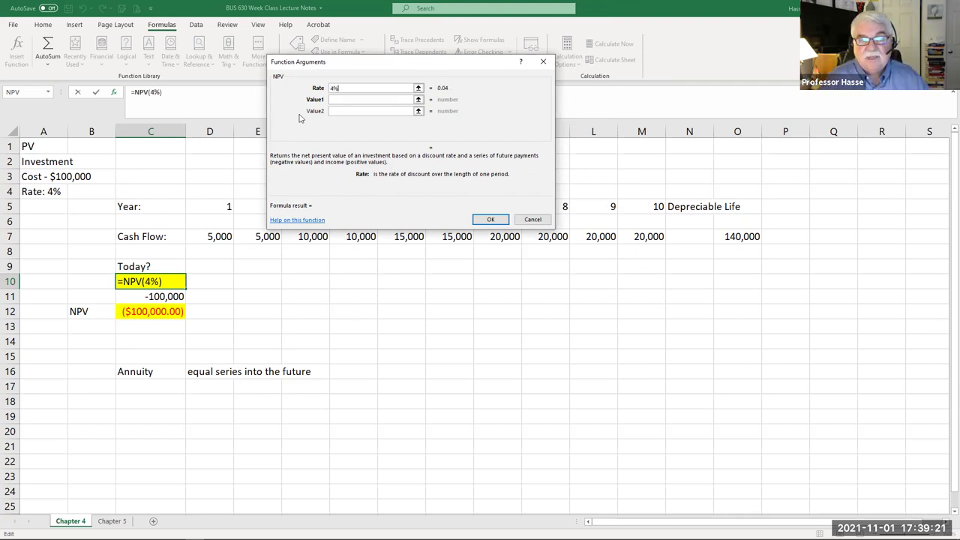
click(343, 99)
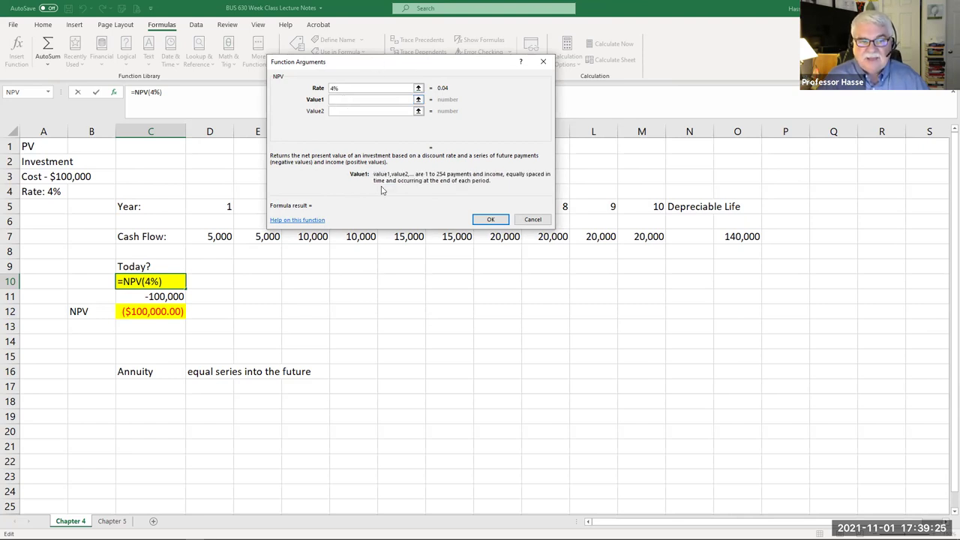
drag(374, 63, 369, 52)
click(221, 236)
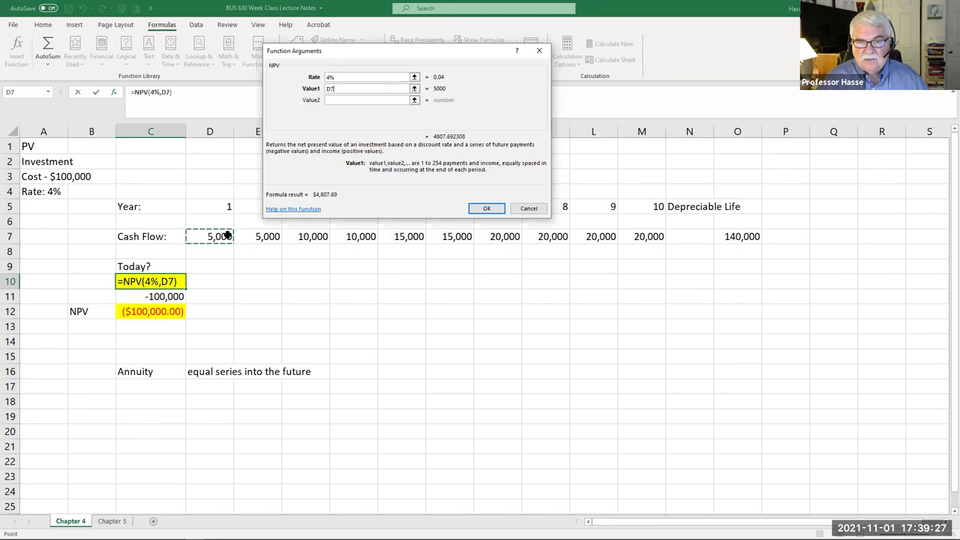
shift+click(650, 235)
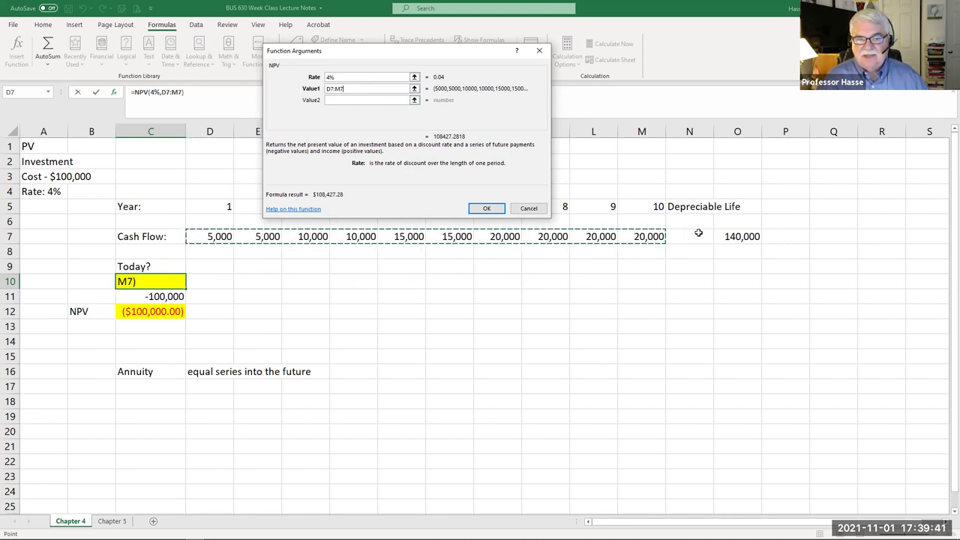
click(488, 208)
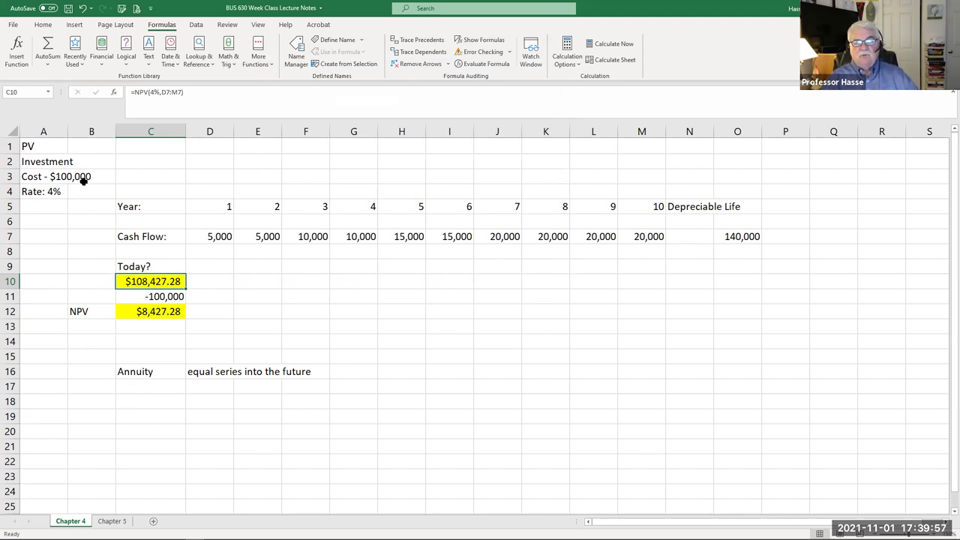
click(23, 181)
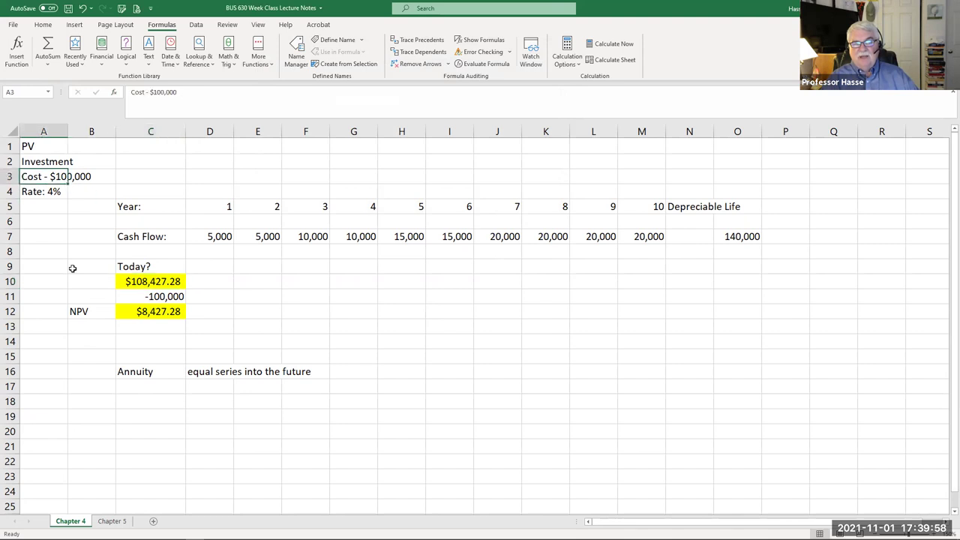
click(150, 297)
drag(204, 237, 634, 237)
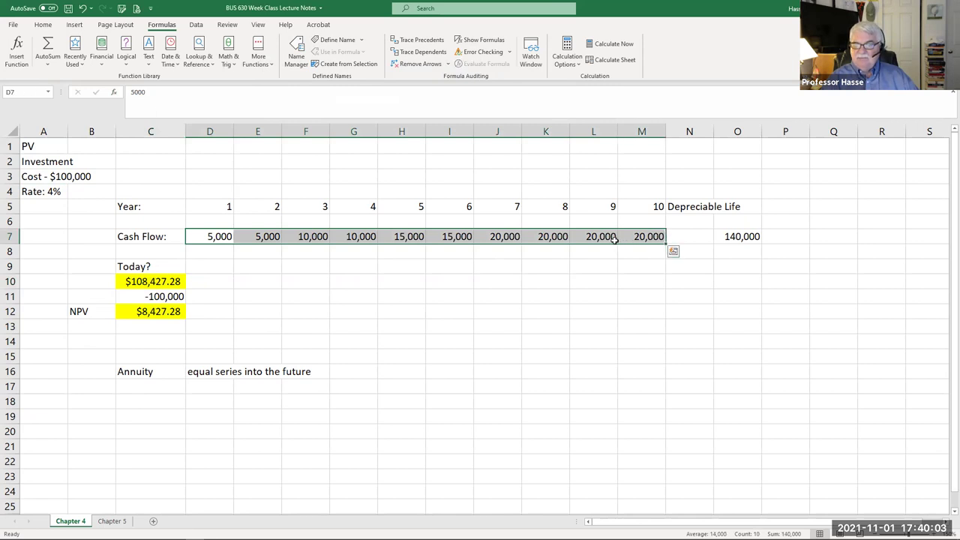
click(143, 286)
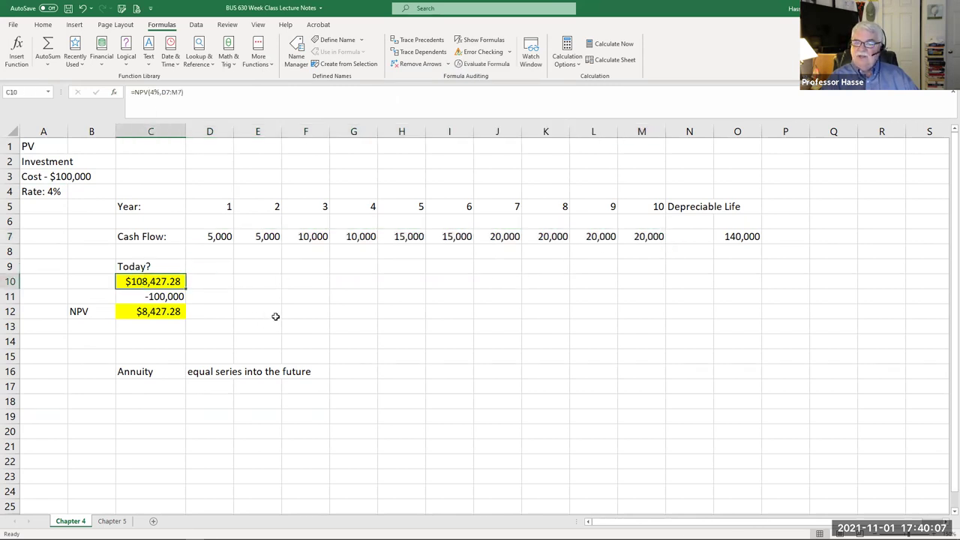
click(145, 311)
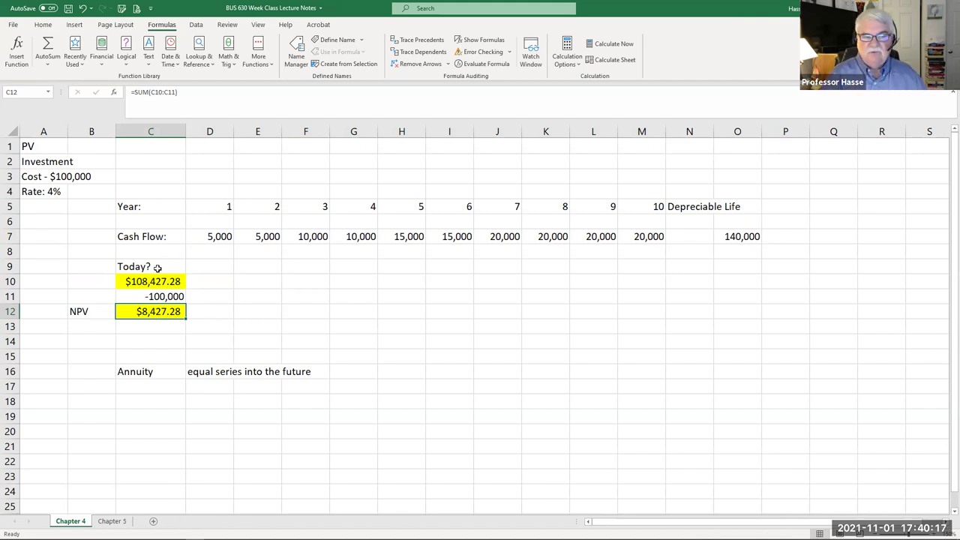
- Label the discounted cash flow result with "DCF" in cell B10
click(86, 281)
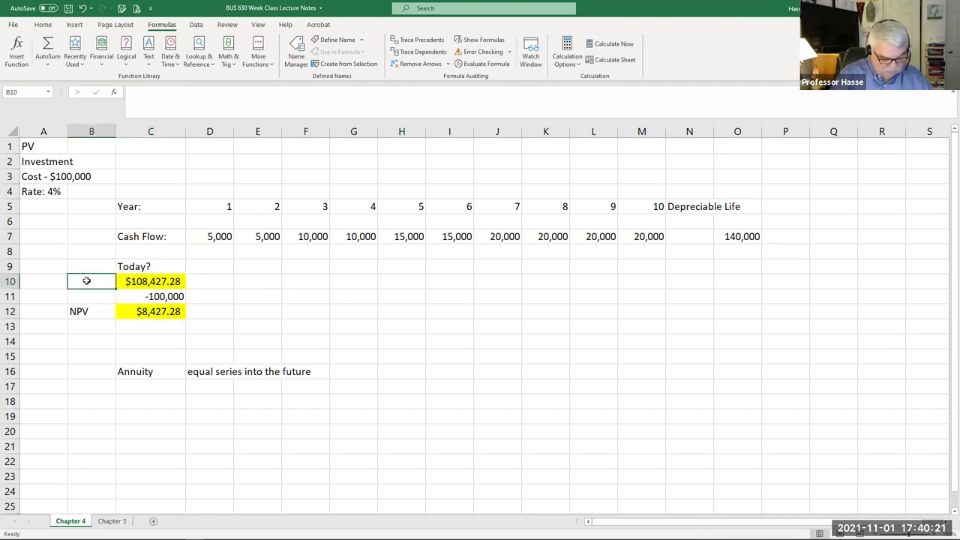
text(DCF)
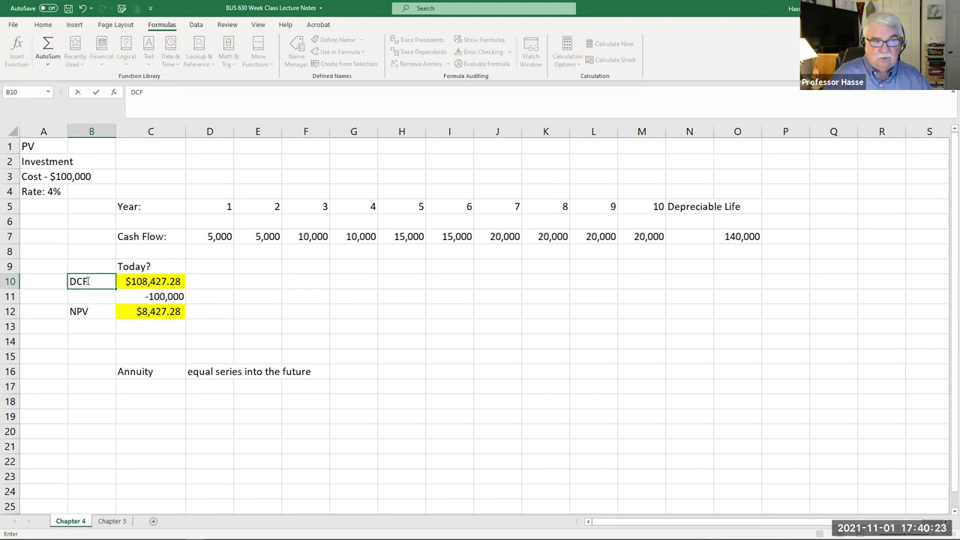
key(Return)
click(79, 313)
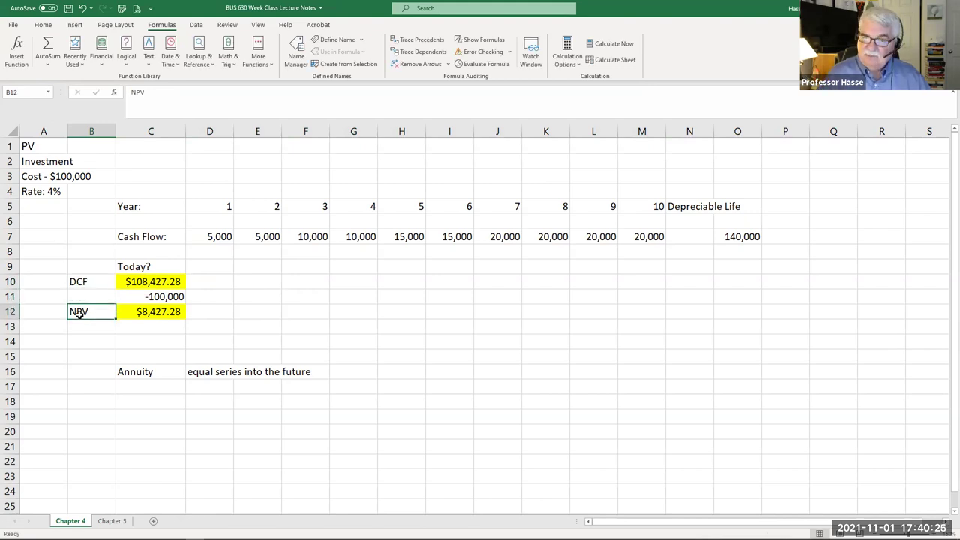
click(138, 281)
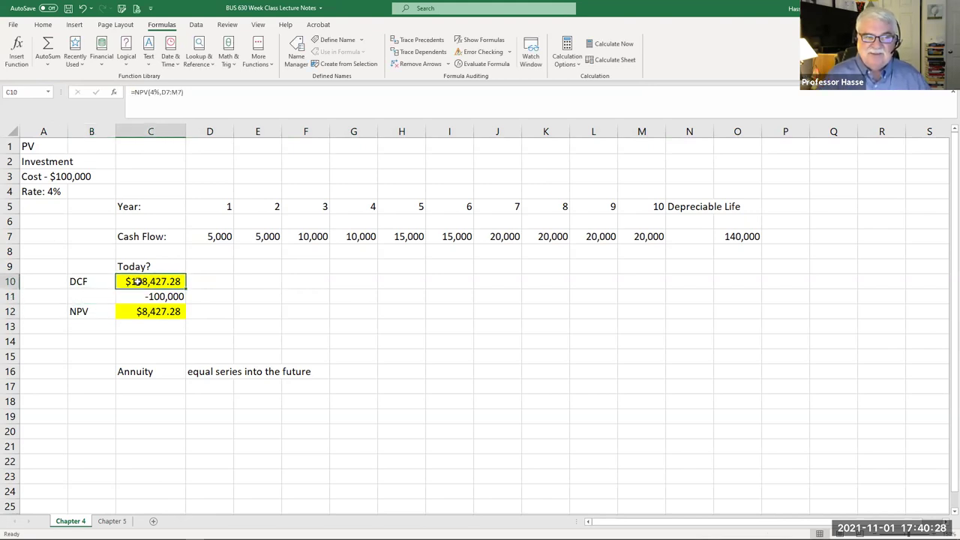
click(89, 281)
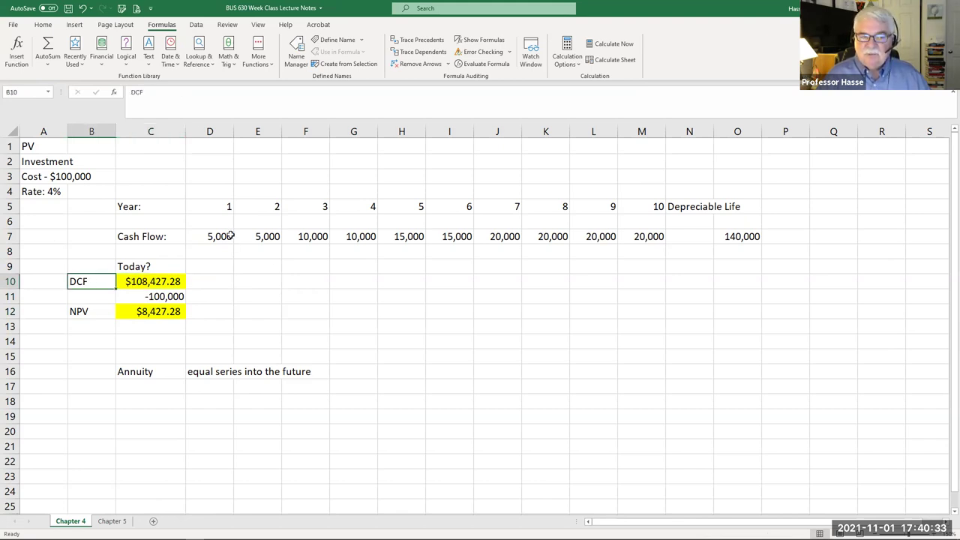
- Examine how the yearly cash flows D7:M7 and the 4% rate lead to the DCF in C10 and the NPV in C12
drag(217, 237, 629, 237)
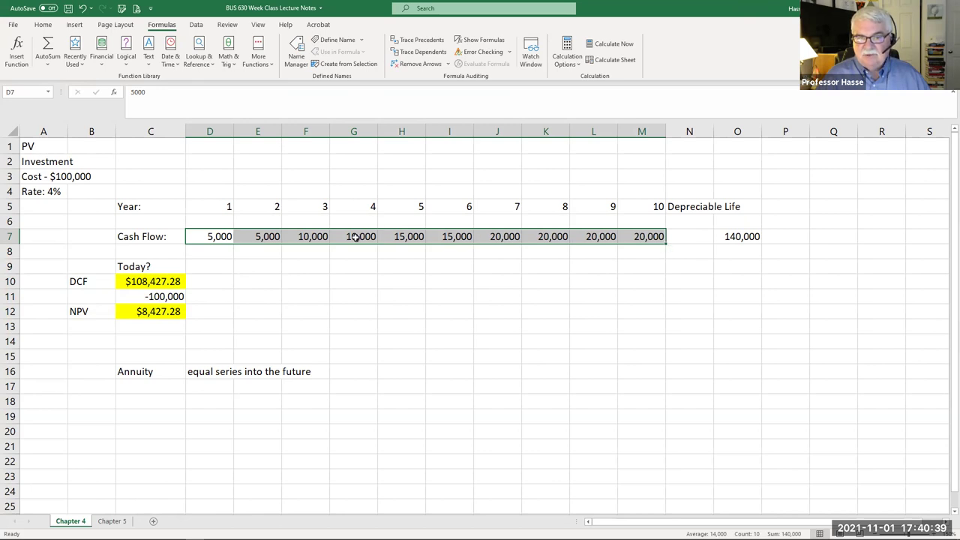
click(168, 282)
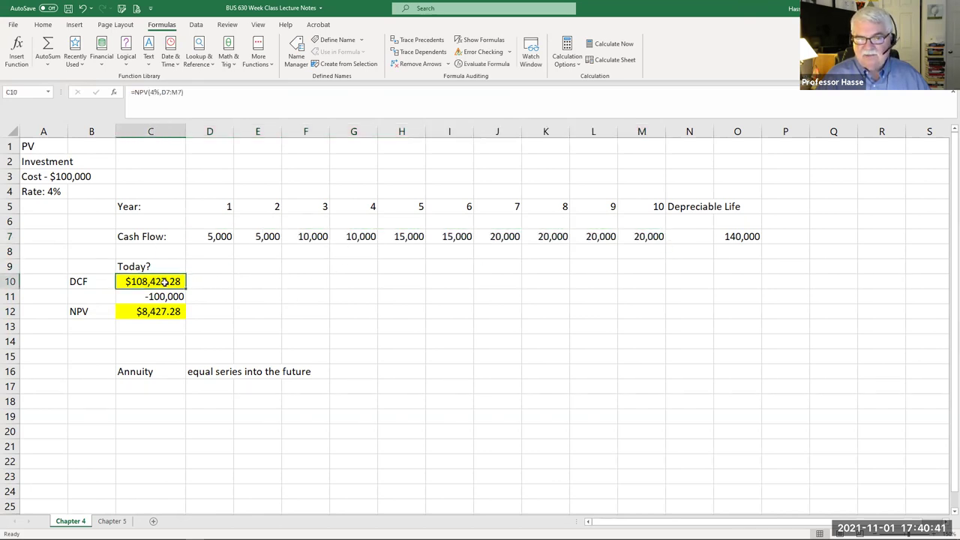
click(151, 312)
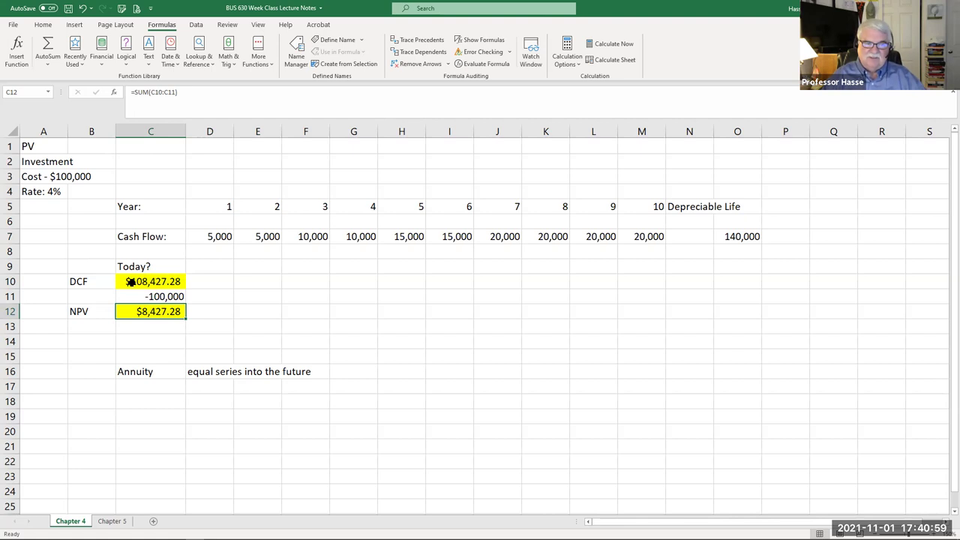
drag(212, 236, 626, 235)
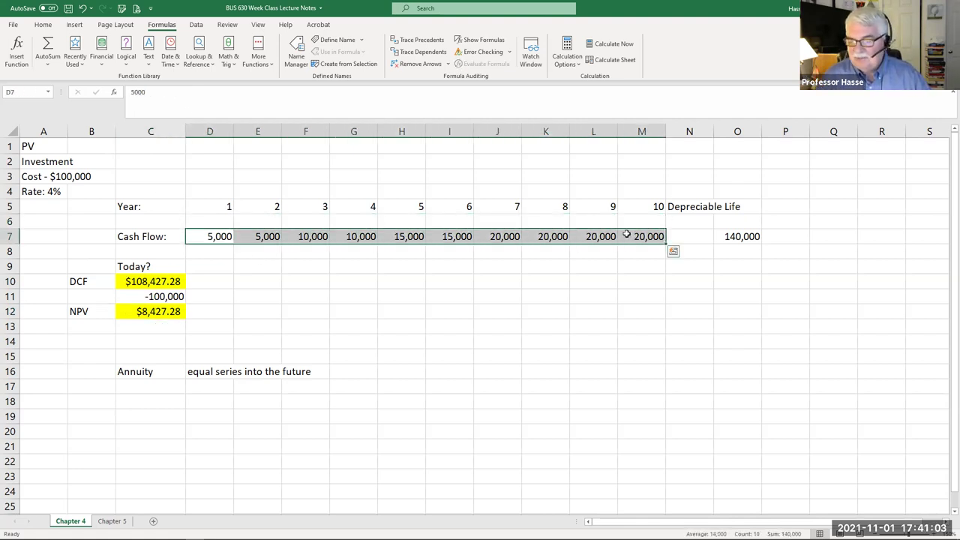
click(225, 237)
click(305, 236)
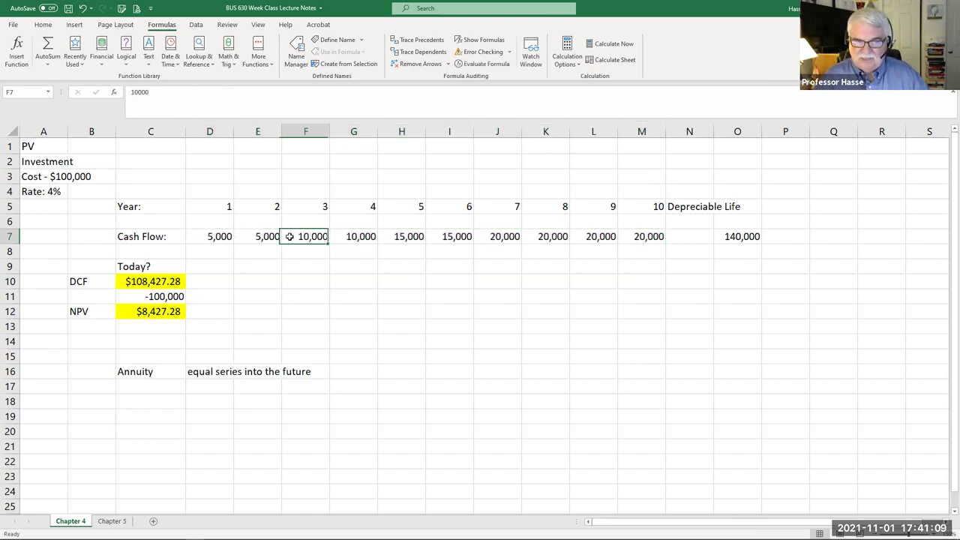
click(264, 237)
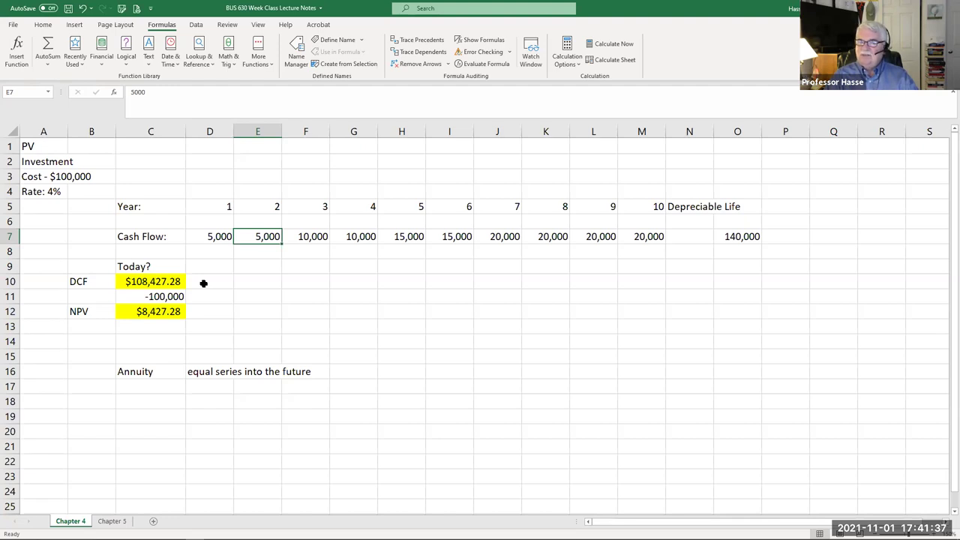
click(159, 314)
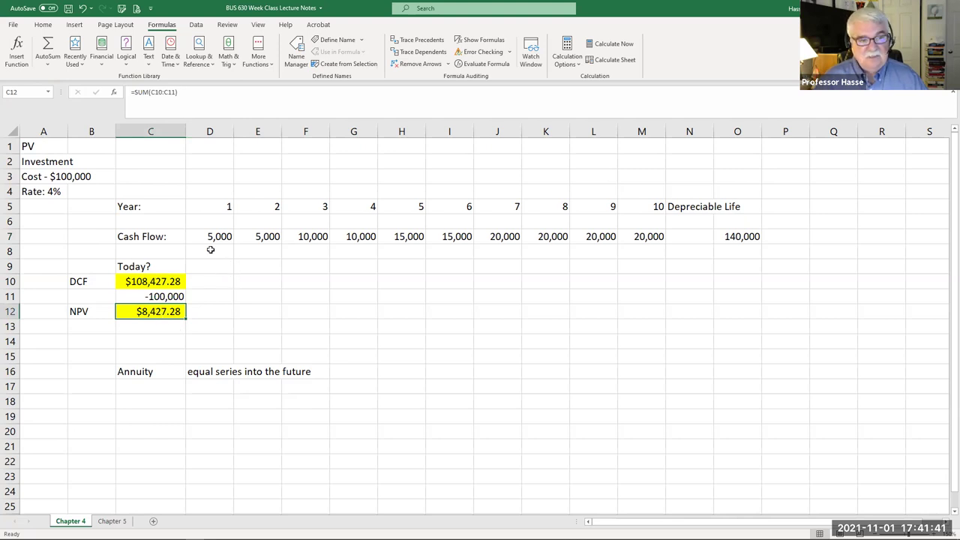
drag(225, 235, 637, 235)
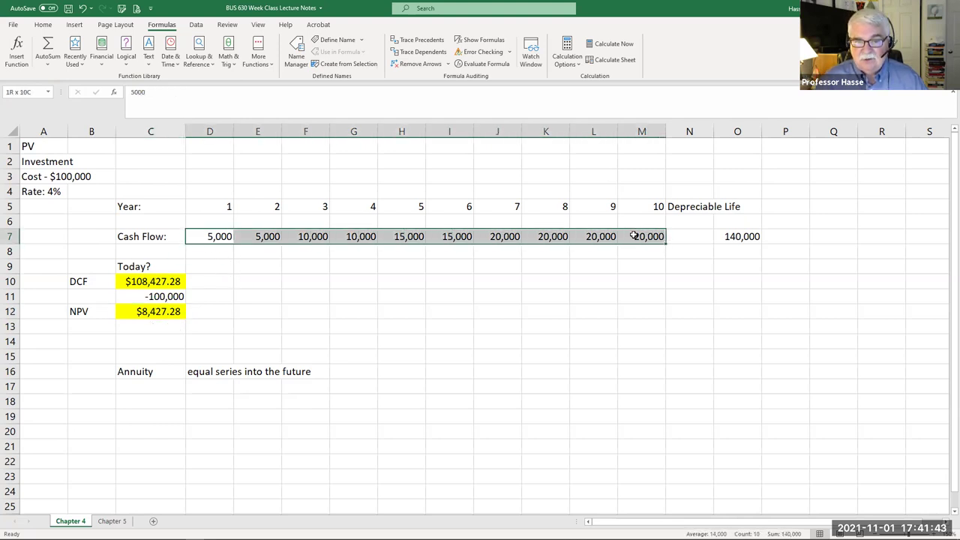
click(39, 193)
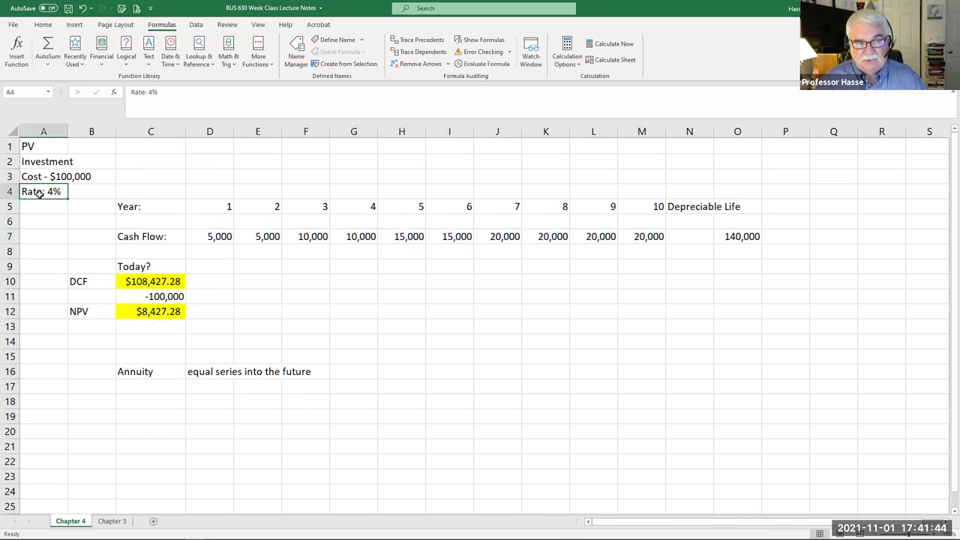
click(140, 311)
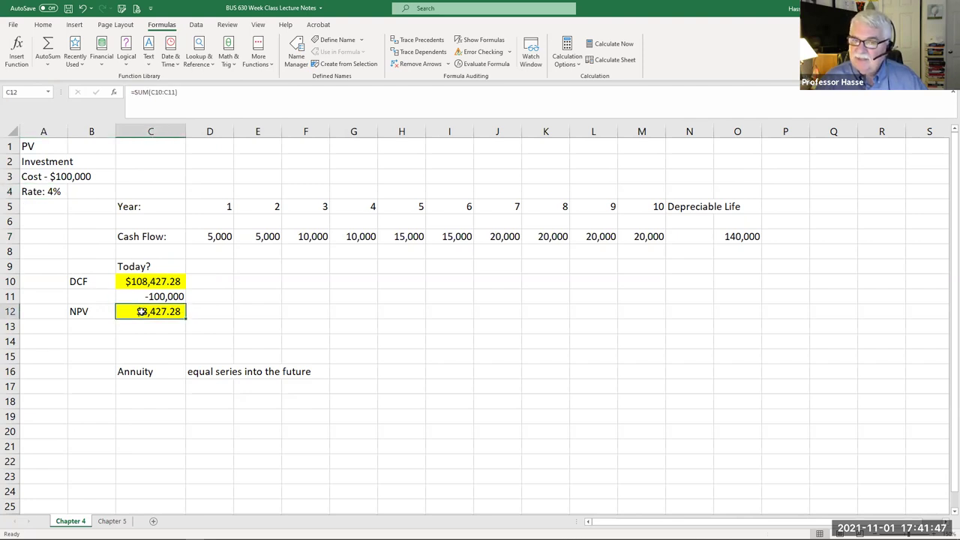
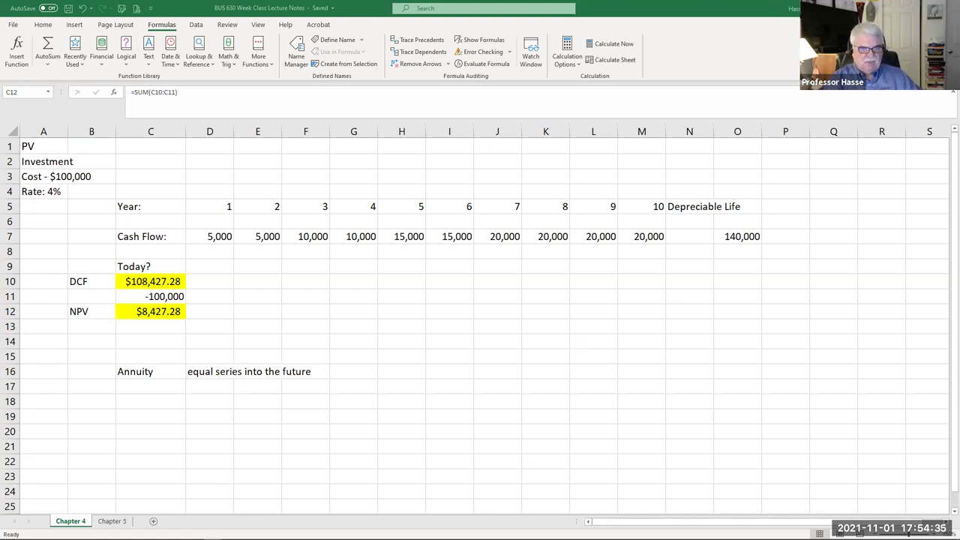
- Switch to the Chapter 5 sheet and review the Renfro Rentals bond inputs from Face Value down to Number of Periods
click(944, 529)
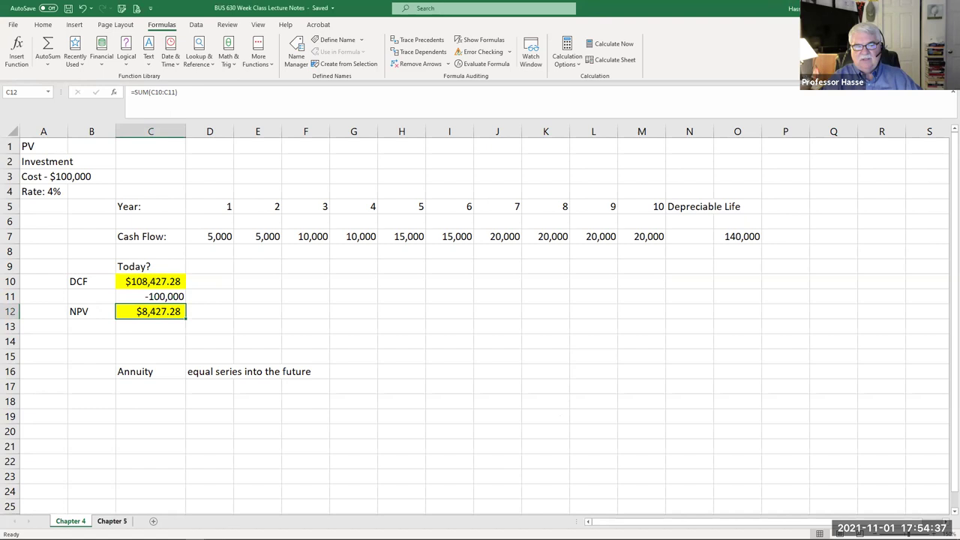
key(ctrl+Page_Down)
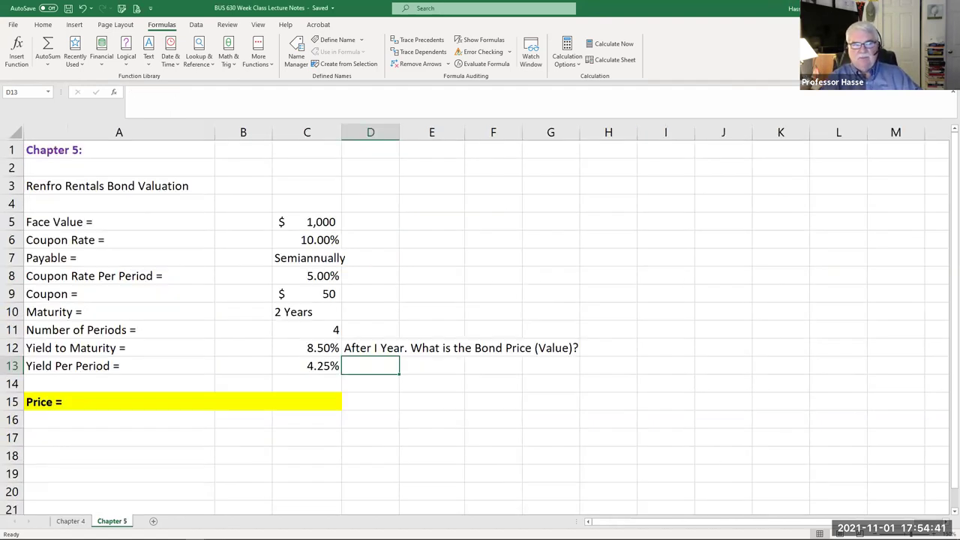
click(333, 220)
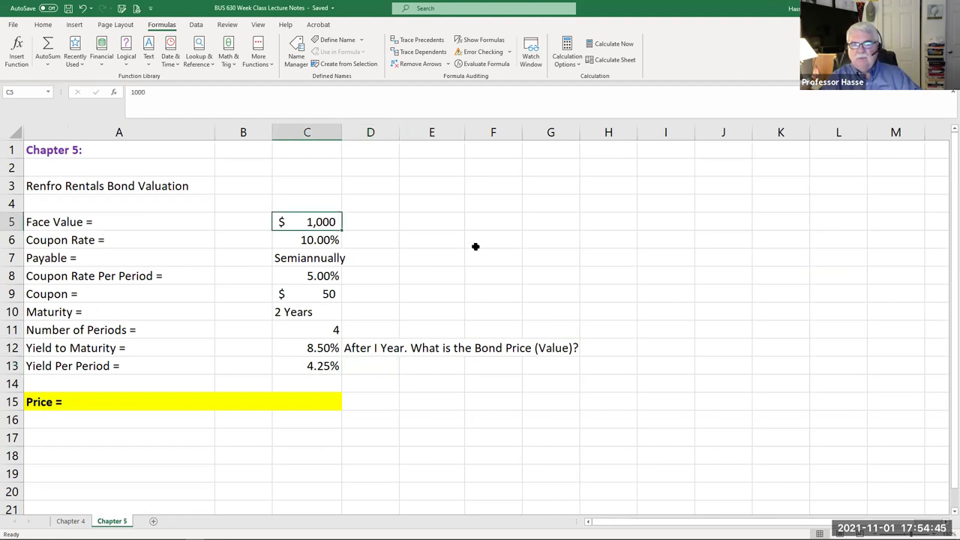
click(311, 241)
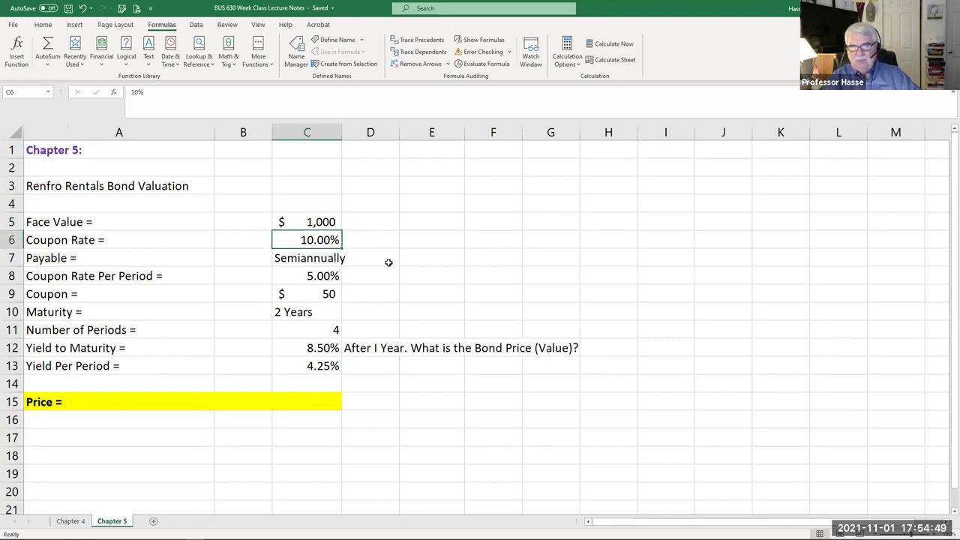
click(296, 258)
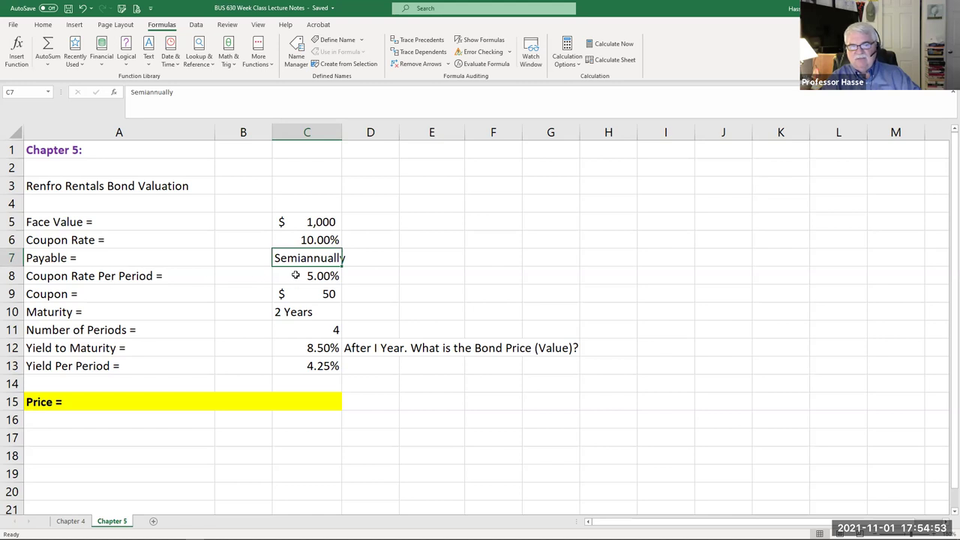
click(314, 276)
click(303, 290)
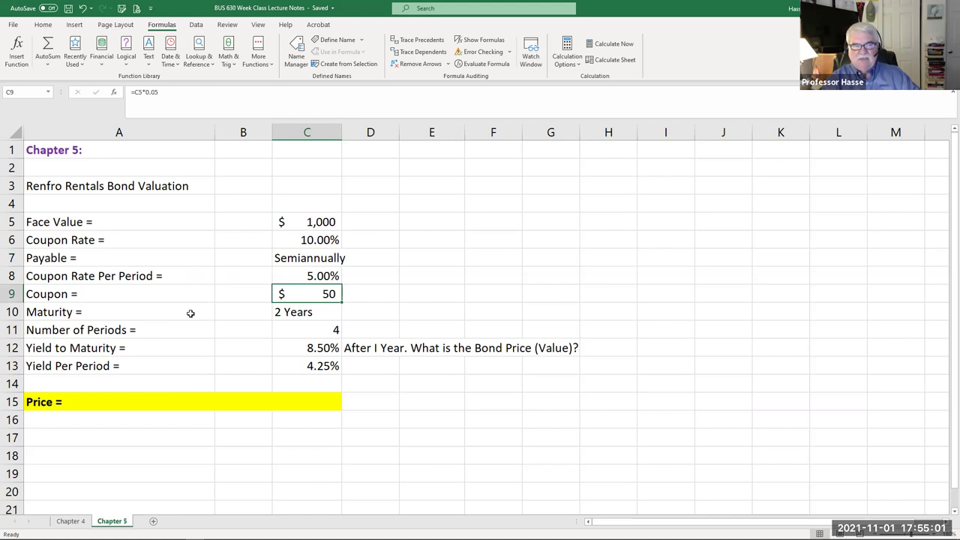
click(278, 312)
click(298, 331)
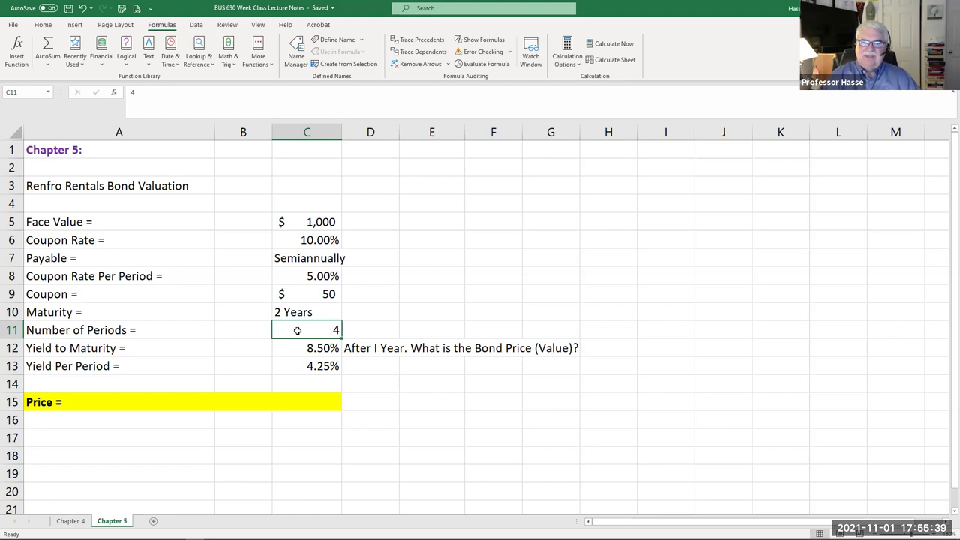
- Enter the heading "Three Factors in TV of Money" in cell G3
click(549, 185)
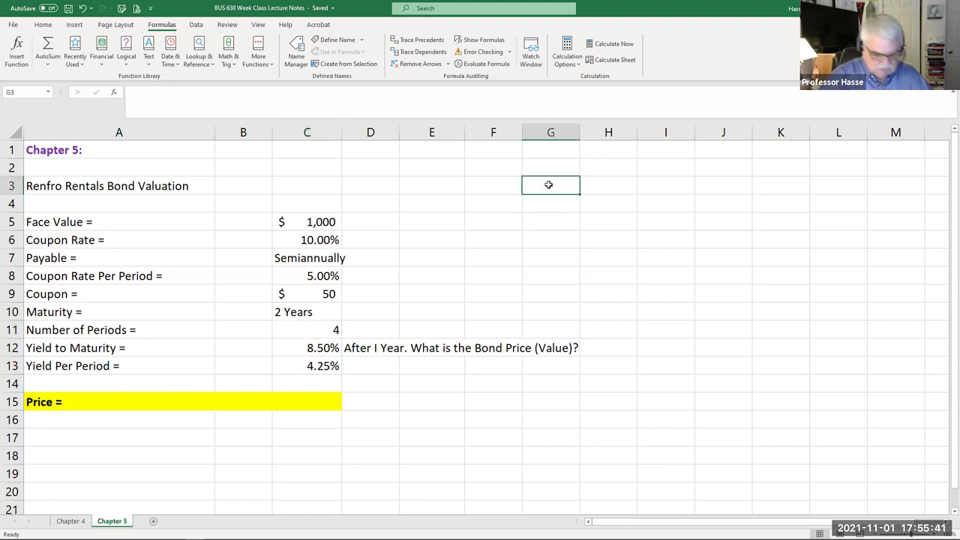
text(Three Fact)
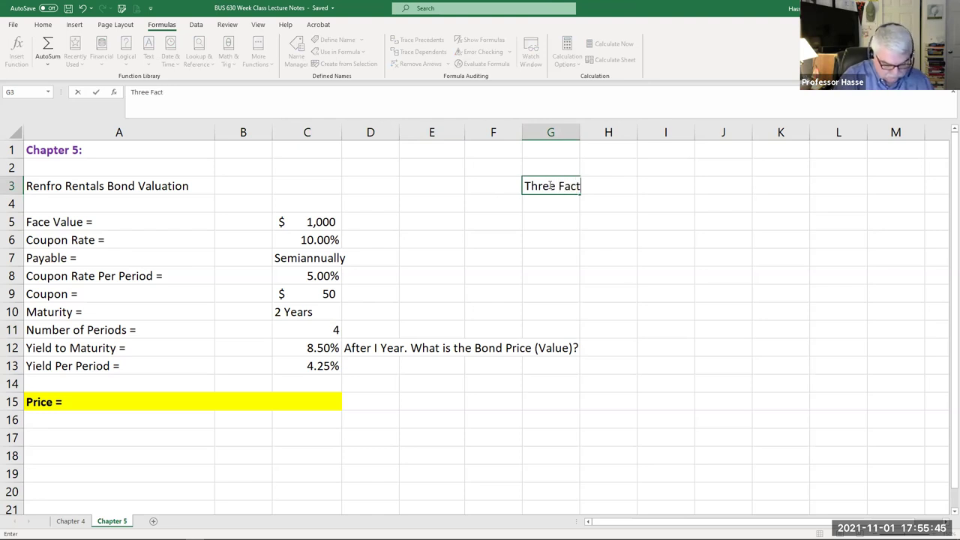
text(ors in T)
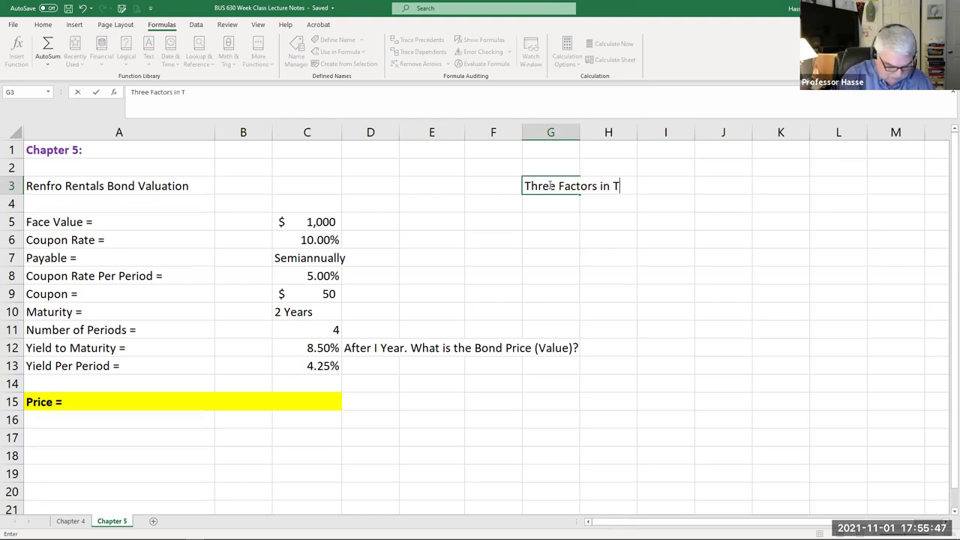
text(V of MOney)
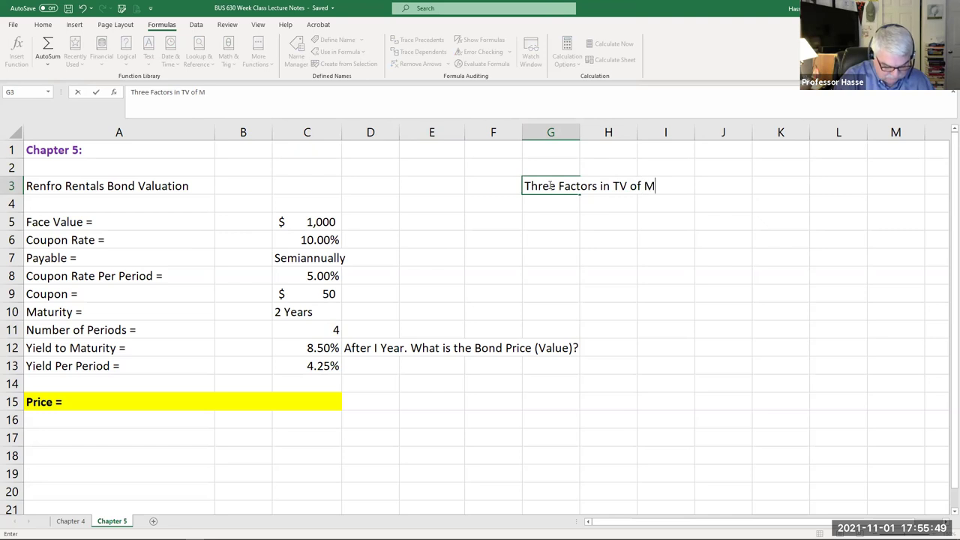
key(BackSpace)
key(BackSpace)
key(BackSpace)
key(BackSpace)
text(oney)
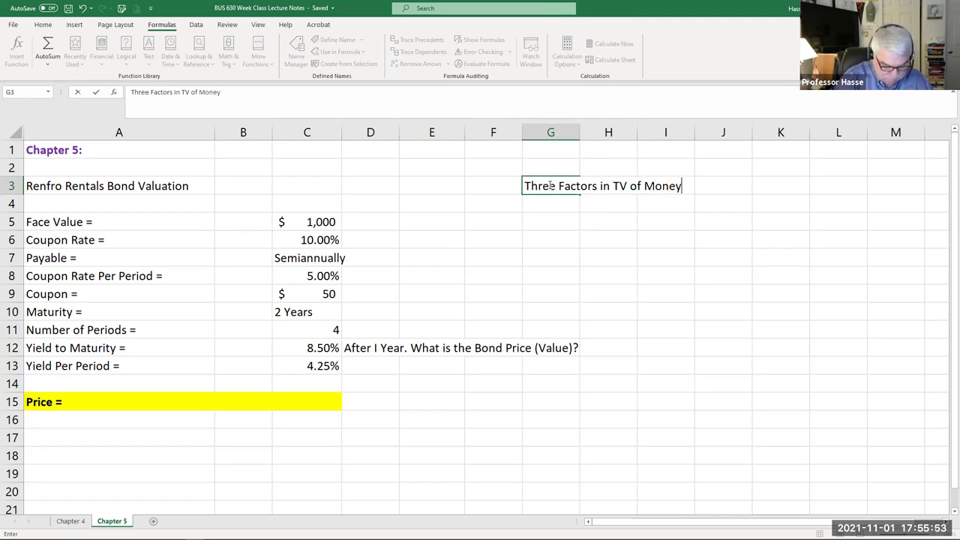
- Enter the first factor, "1. Principal = $1,000", in cell G4 beneath the heading
click(545, 205)
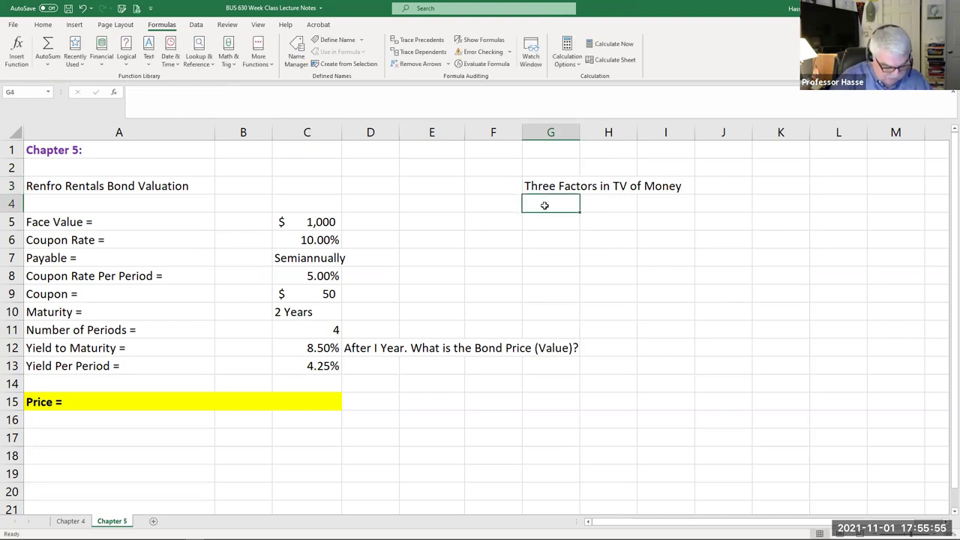
text(1. Principal = $1)
key(BackSpace)
text(,)
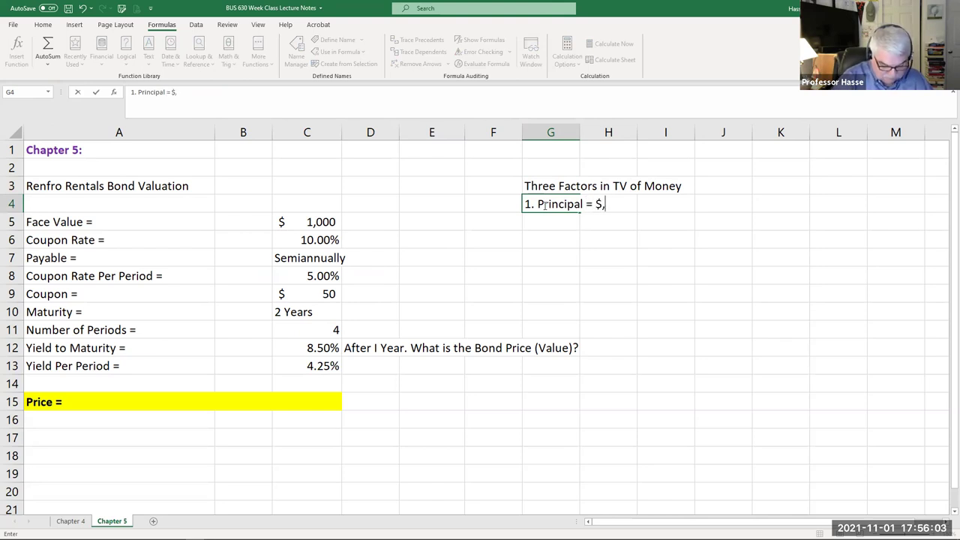
text(000)
key(BackSpace)
key(BackSpace)
key(BackSpace)
key(BackSpace)
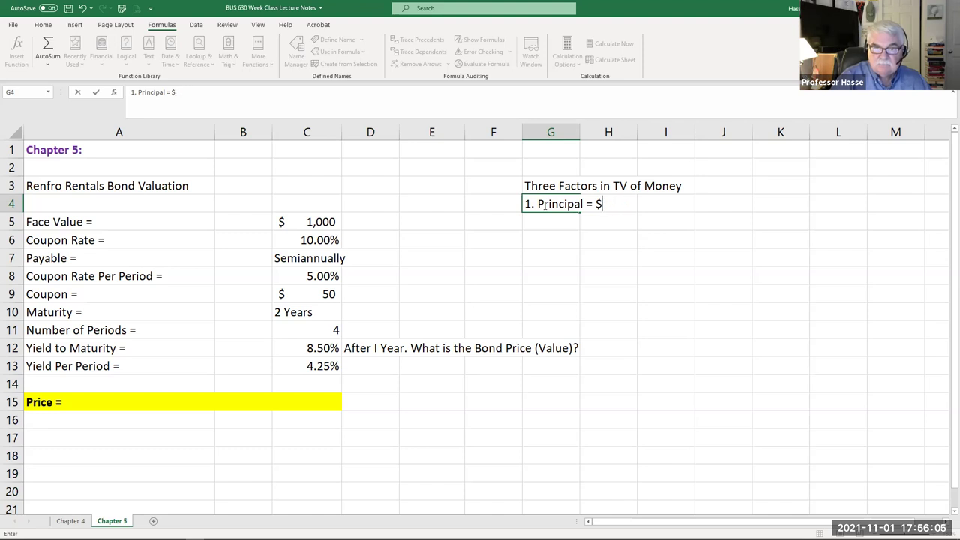
text(1,000)
key(Return)
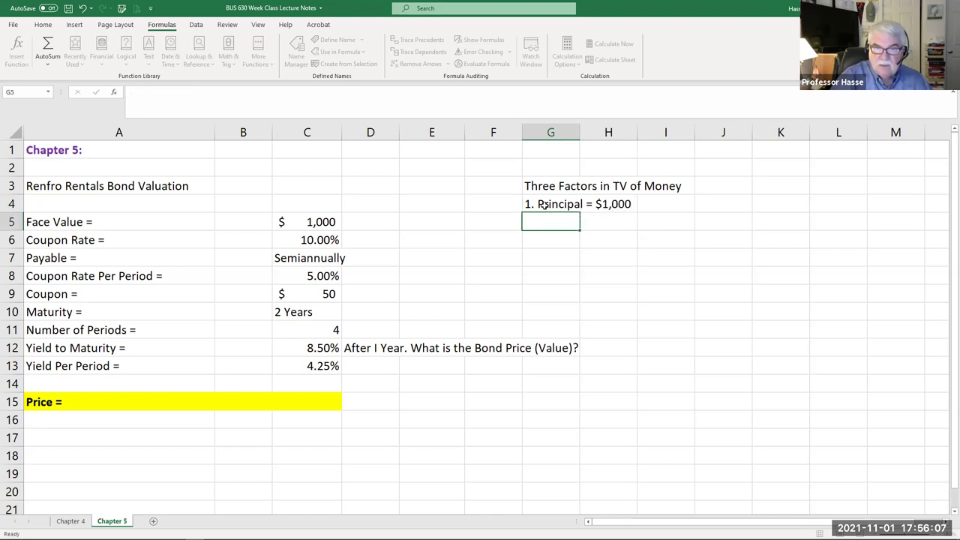
- Add "2. Rate = 10% annual" in G5 and "3. Time = 2 years payable semi annually" in G6
text(2. Rate)
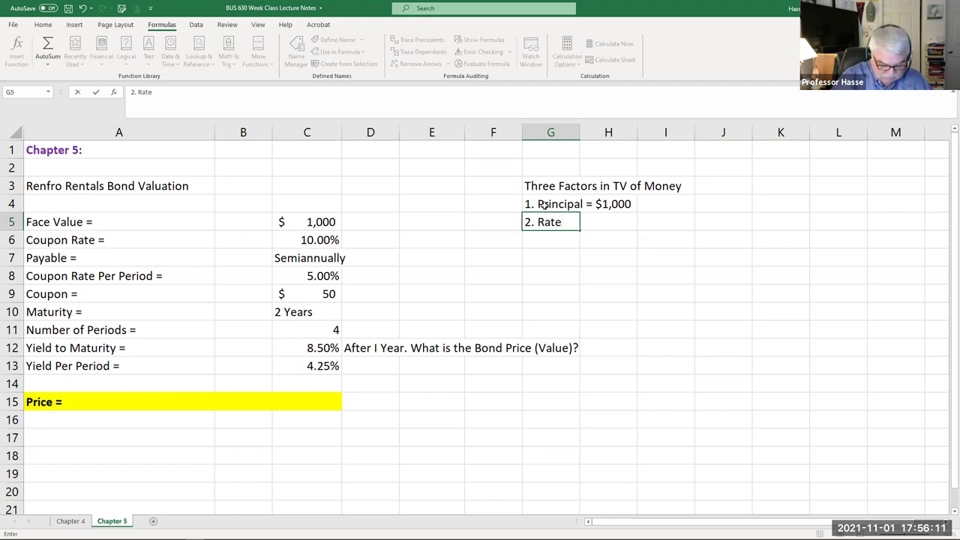
text( = 10%)
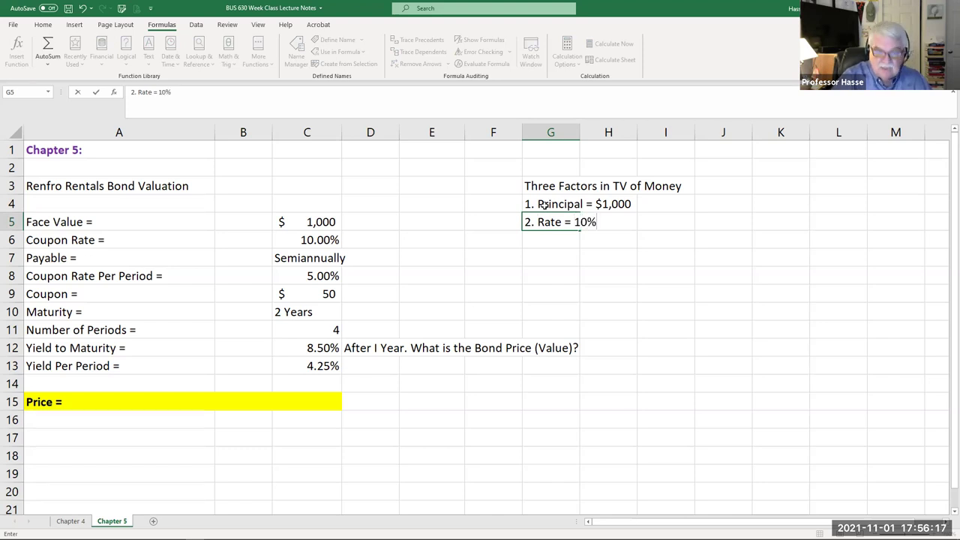
text( annual)
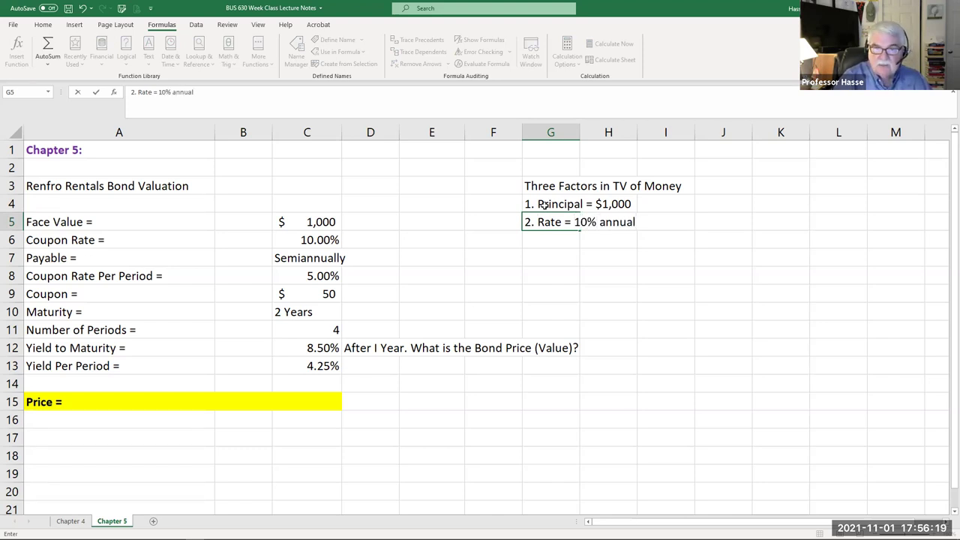
key(Return)
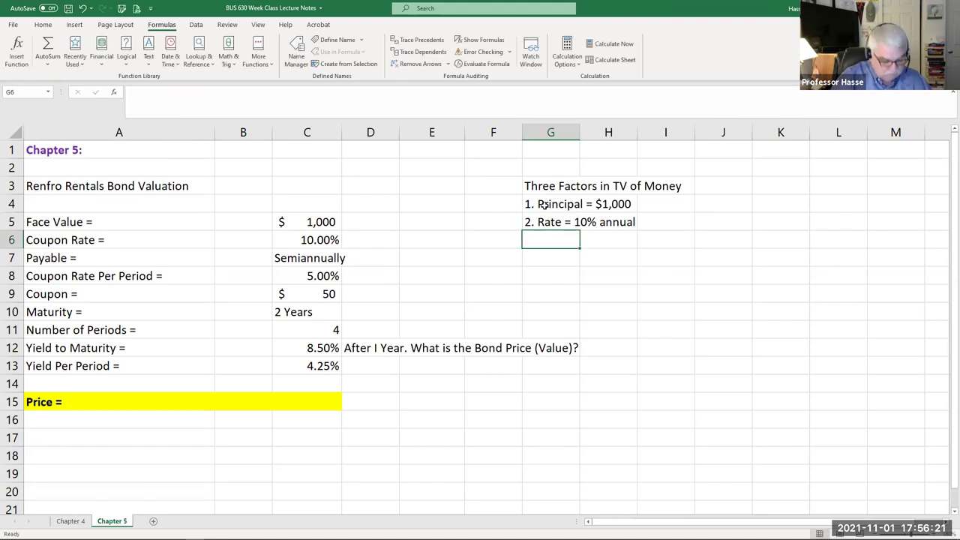
text(3. Time = 2 years payable semi annually)
key(Return)
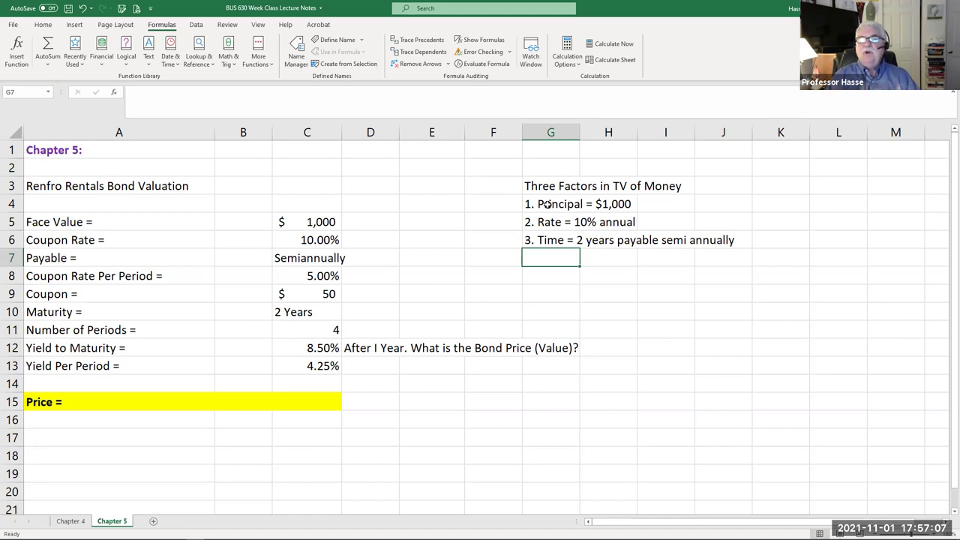
- Insert the financial PV function in the highlighted Price cell C15
click(359, 346)
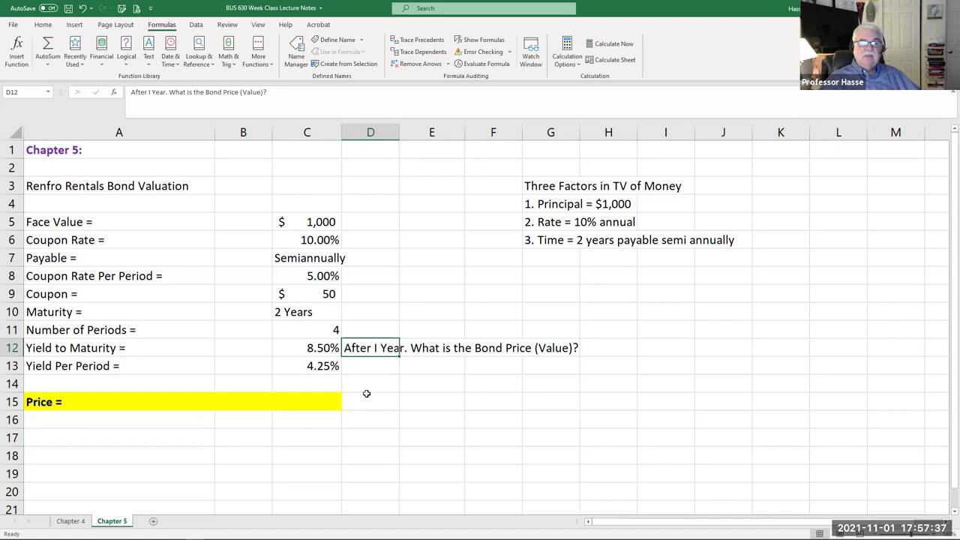
click(321, 349)
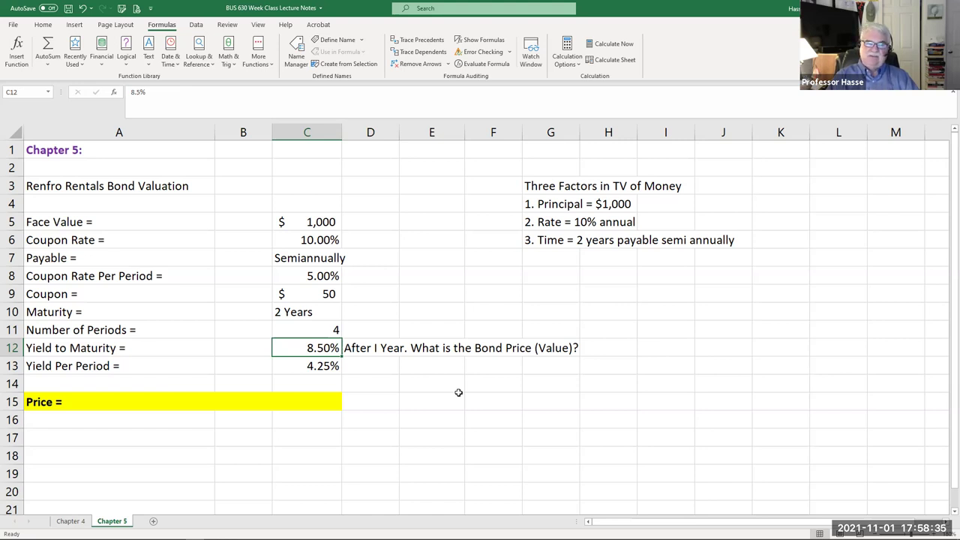
click(322, 402)
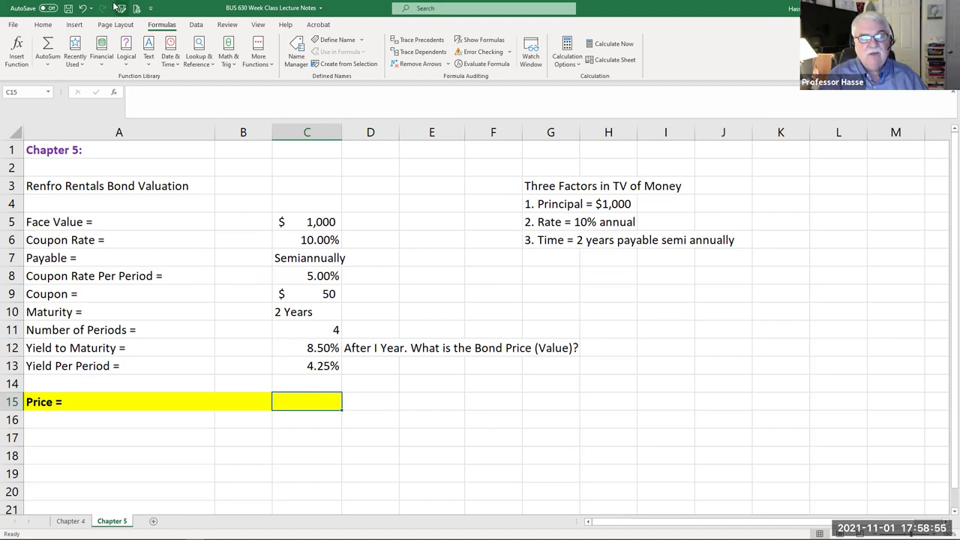
click(17, 51)
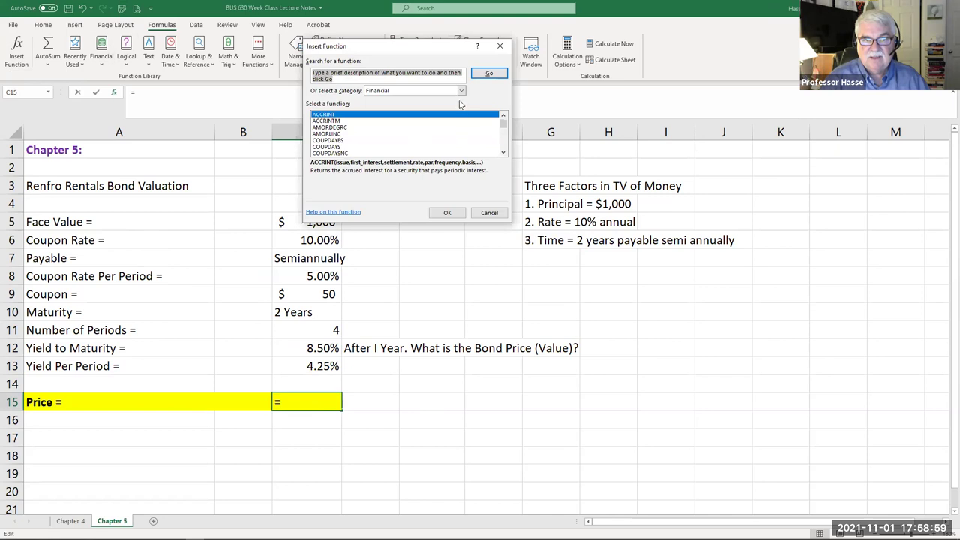
scroll(504, 146, down, 8)
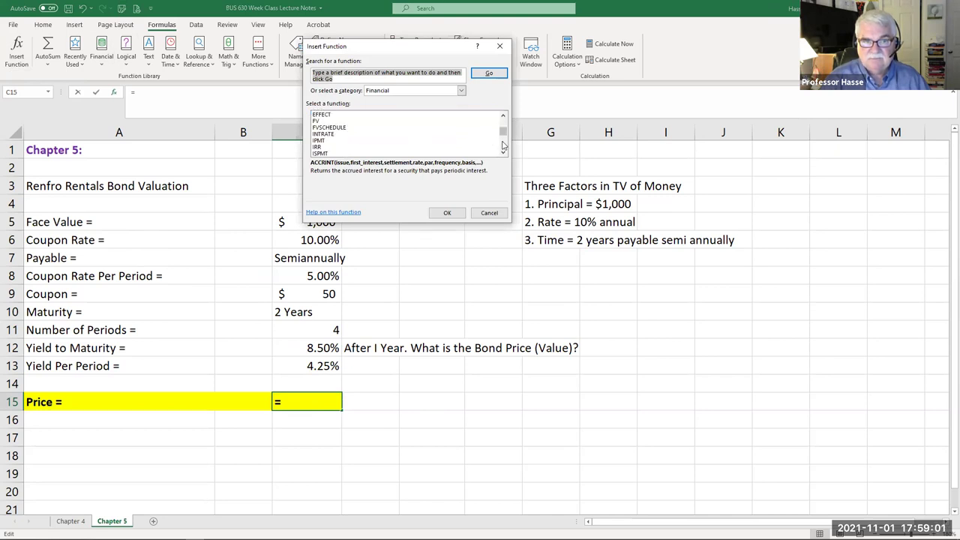
scroll(504, 147, down, 2)
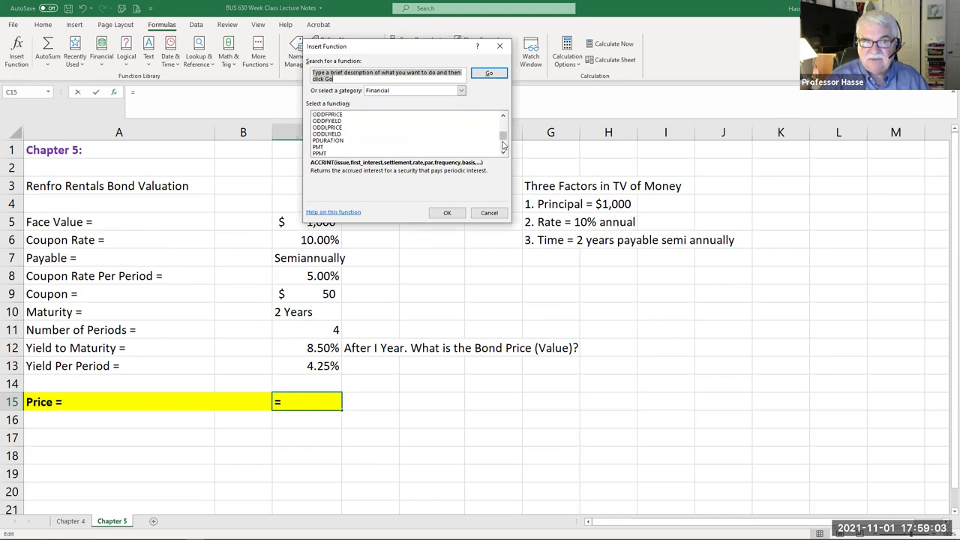
scroll(504, 146, down, 2)
click(313, 140)
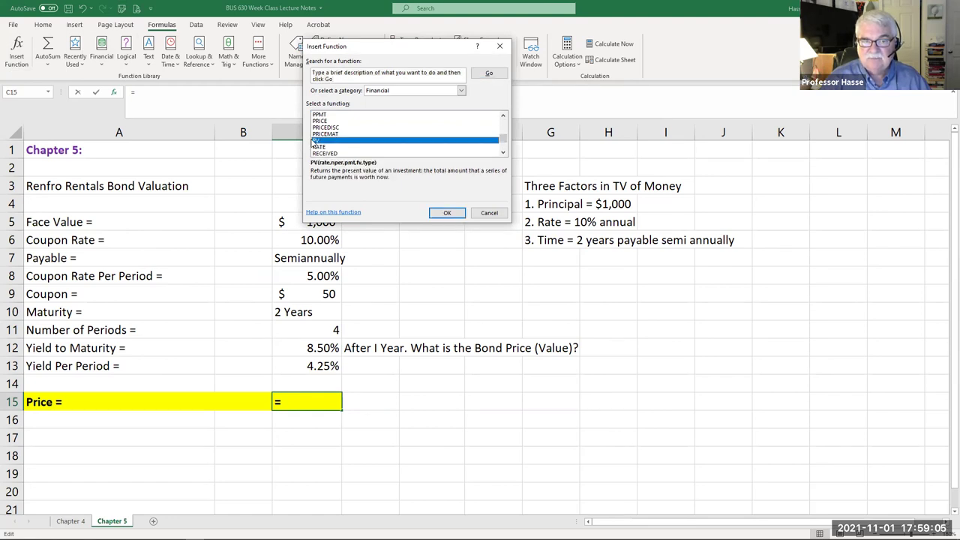
click(443, 214)
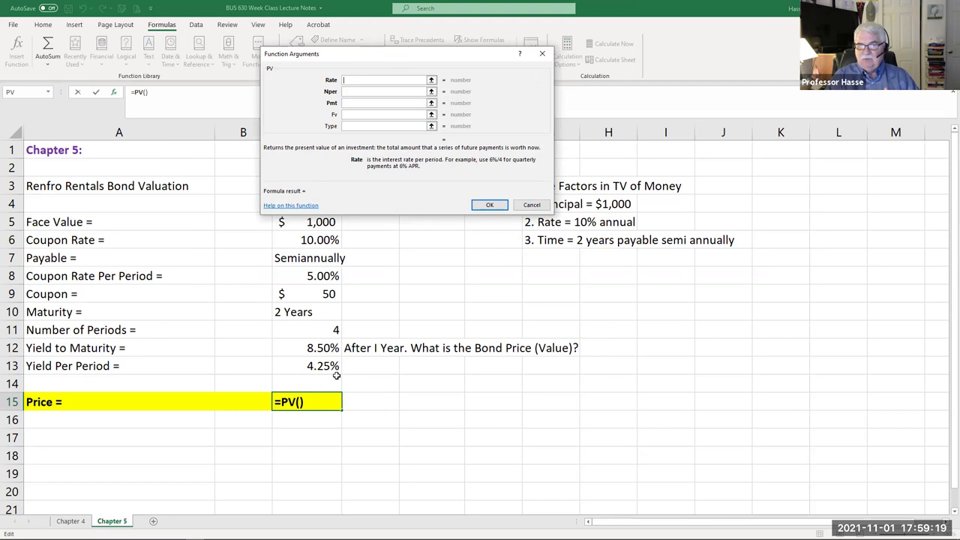
- Complete the PV arguments with Rate 4.25%, Nper 2, Pmt -50 and Fv -1000 to calculate the bond price
text(4.25%)
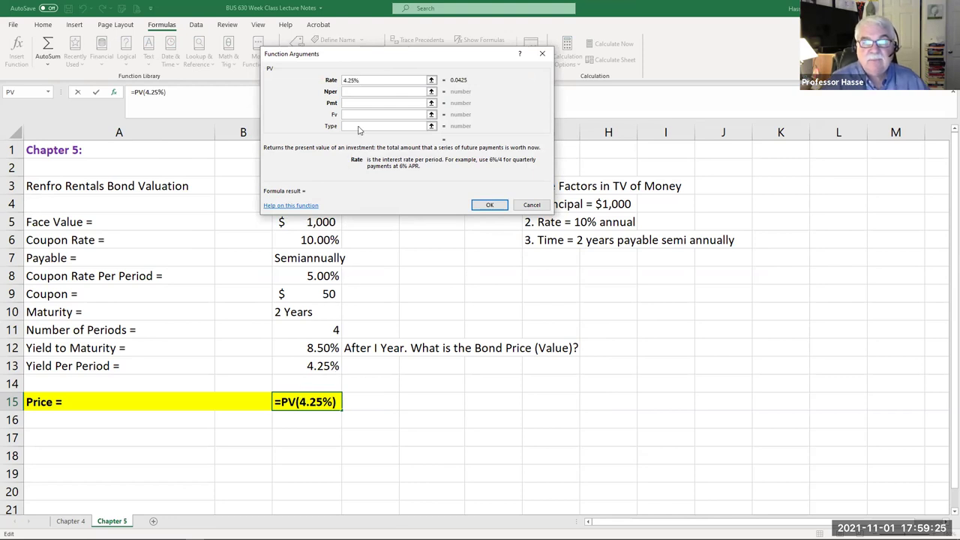
click(356, 92)
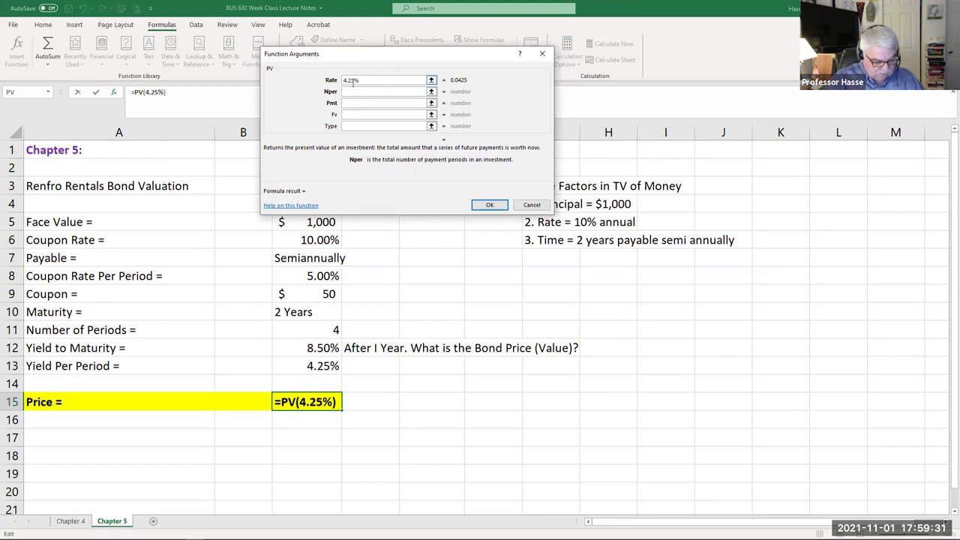
text(2)
key(Tab)
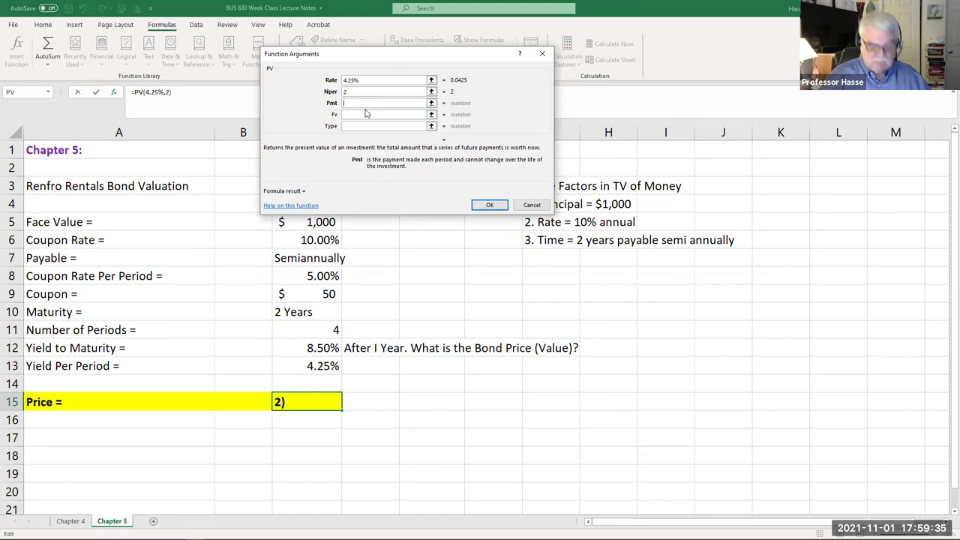
text(-50)
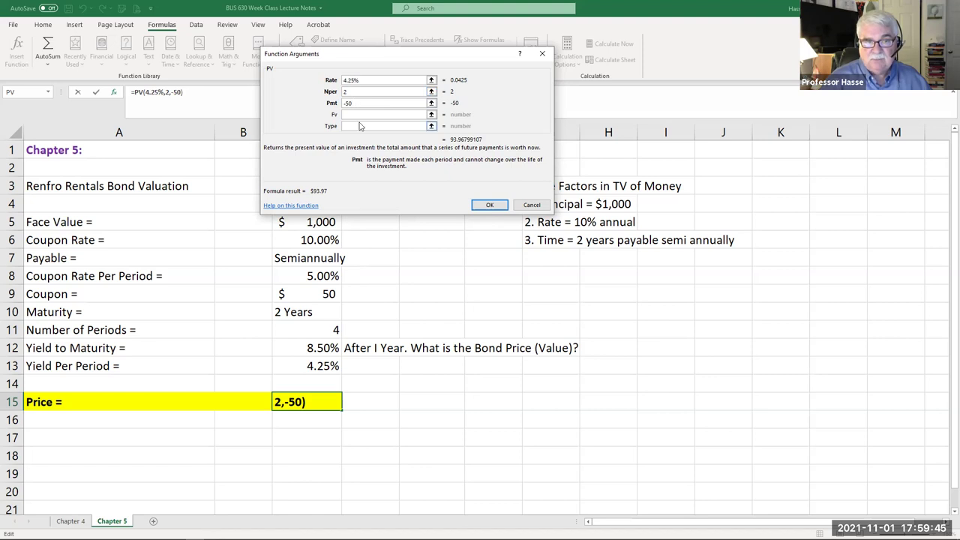
click(388, 115)
text(-1000)
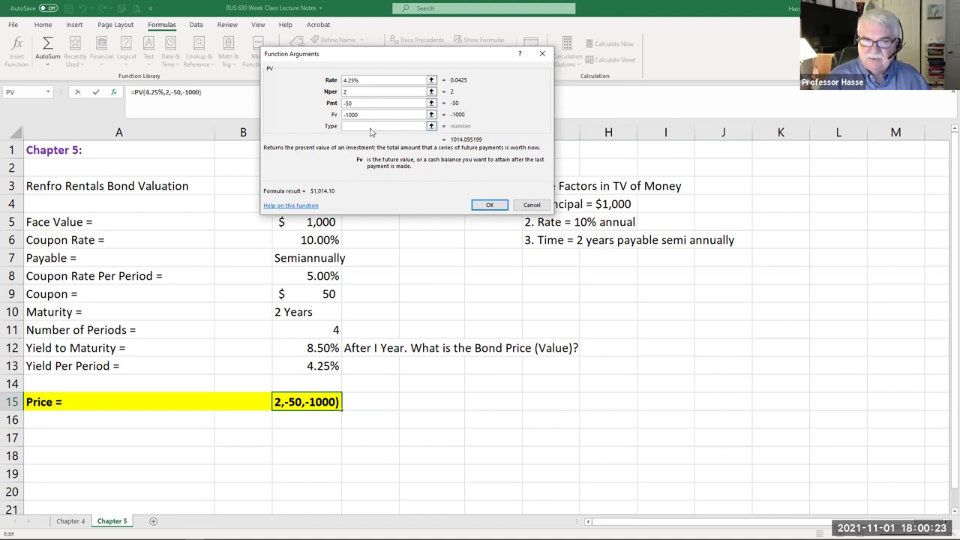
click(474, 206)
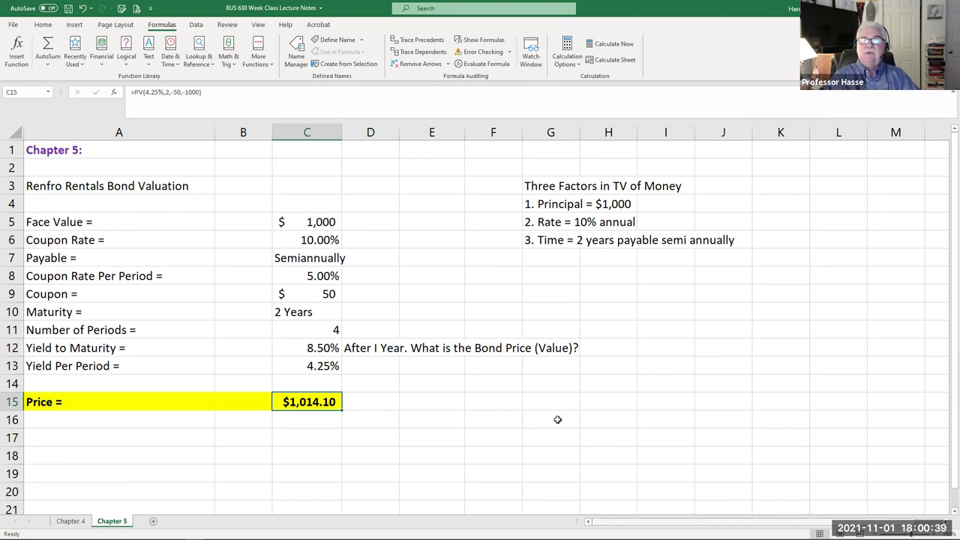
- Enter the note "Premium (above face value)" in D15 beside the bond price
click(327, 349)
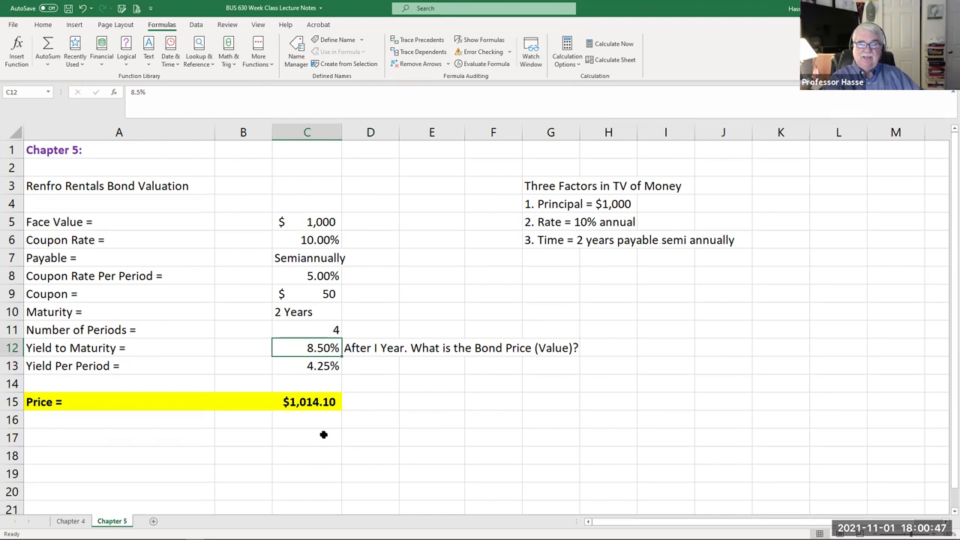
click(298, 404)
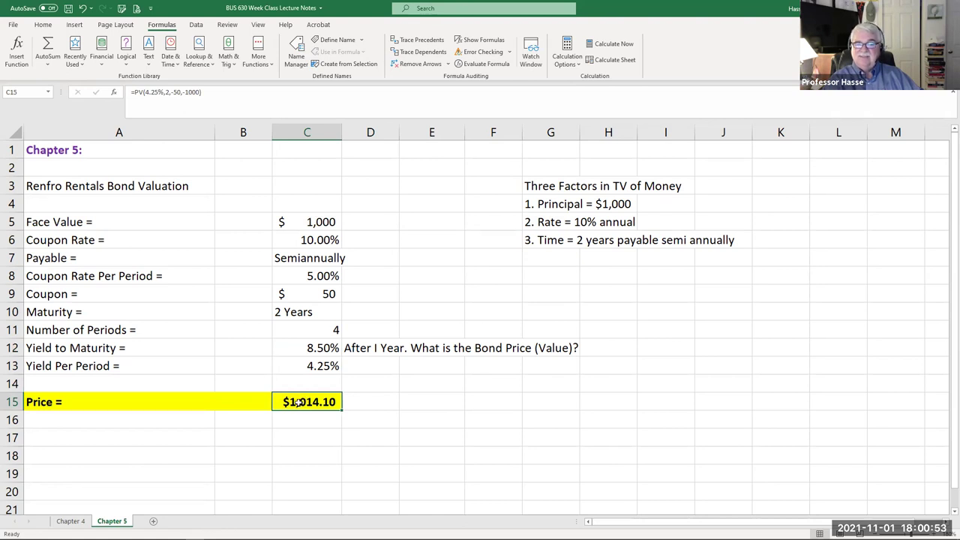
click(305, 289)
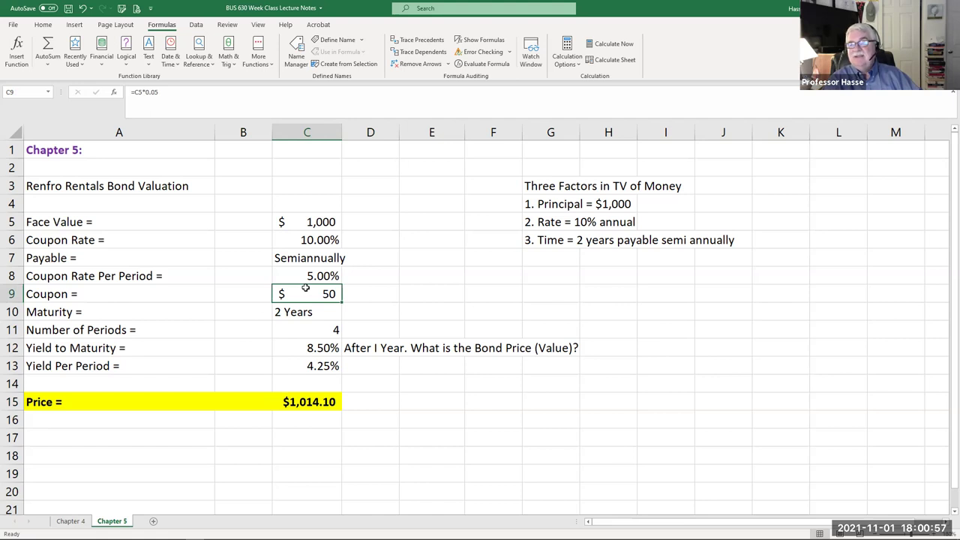
click(294, 469)
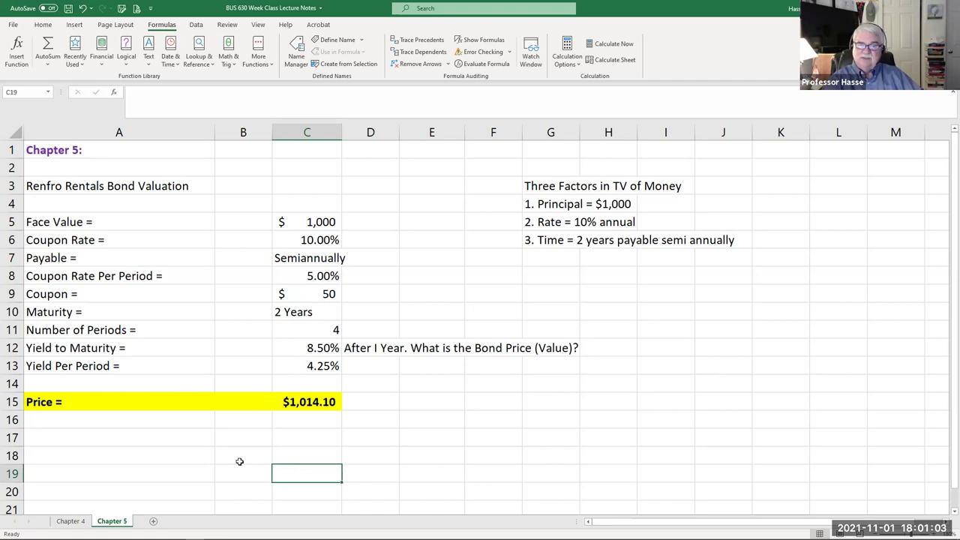
click(319, 362)
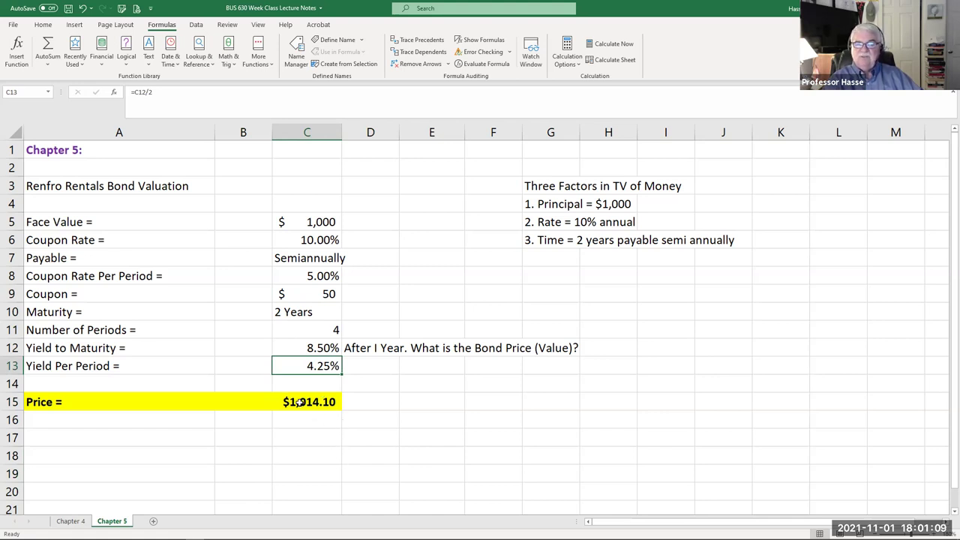
click(364, 402)
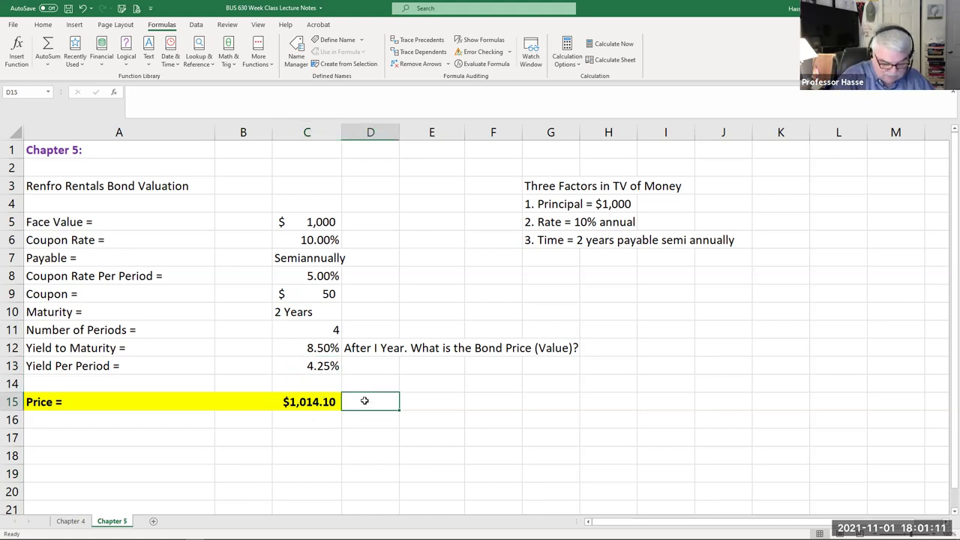
text(Premium)
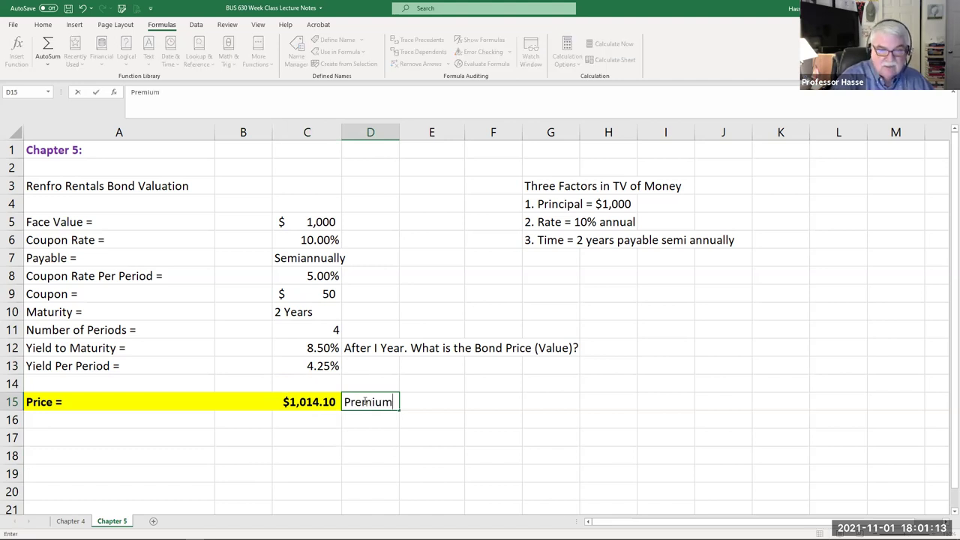
text( (ab)
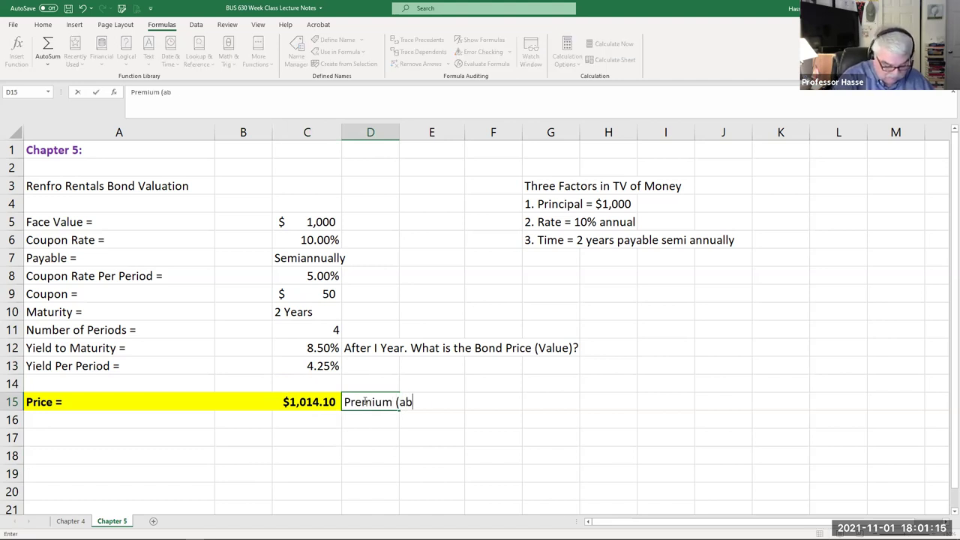
text(ove face val)
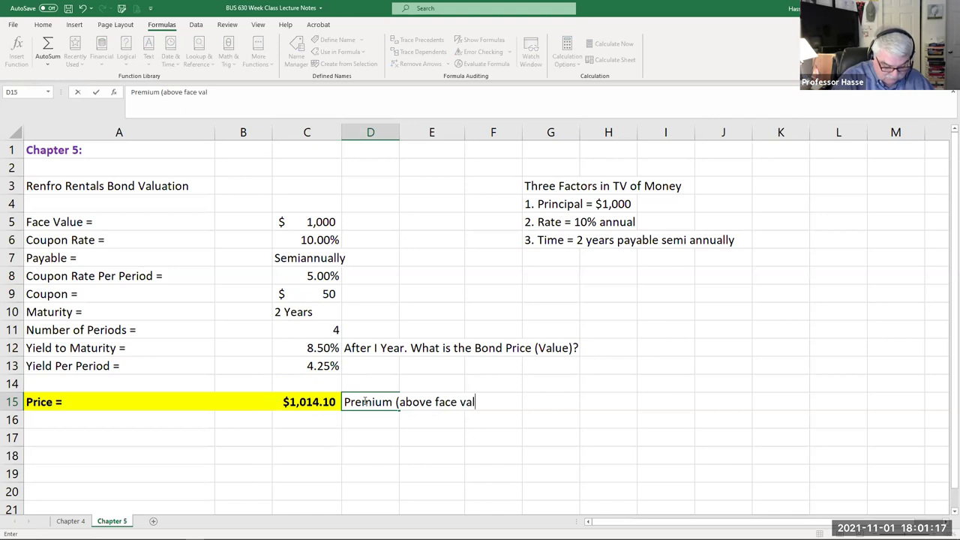
text(ue))
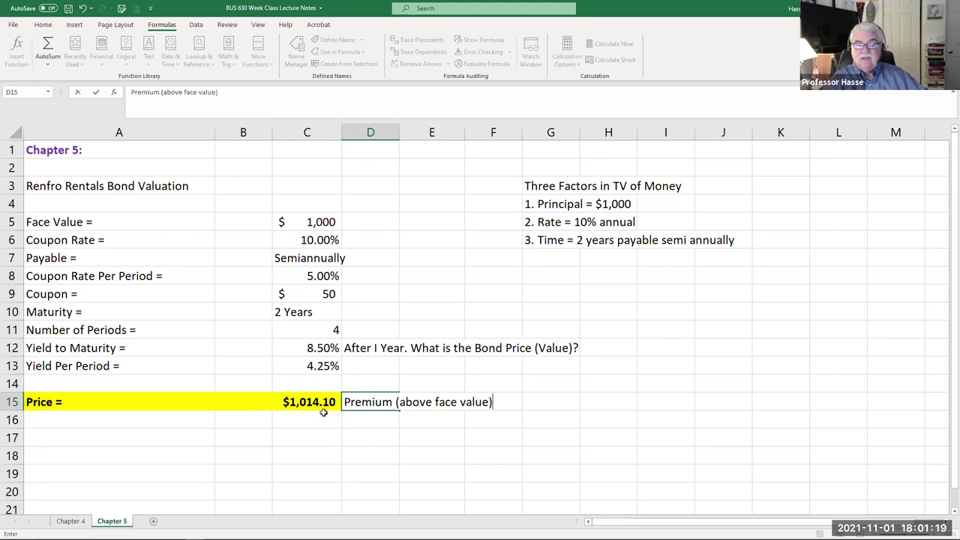
click(319, 349)
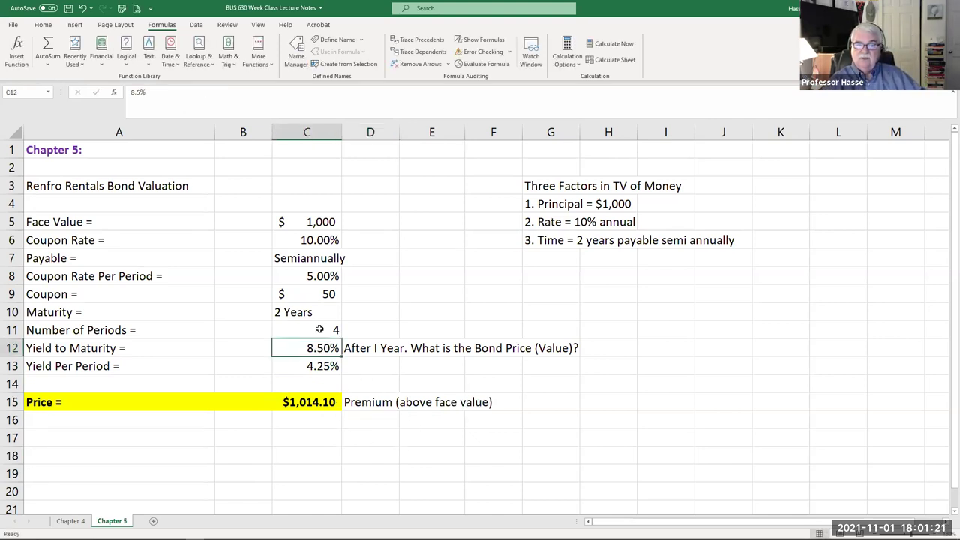
- Add the explanation "Interest in the market are lower" in G15 on the Price row
drag(319, 224, 316, 239)
click(315, 240)
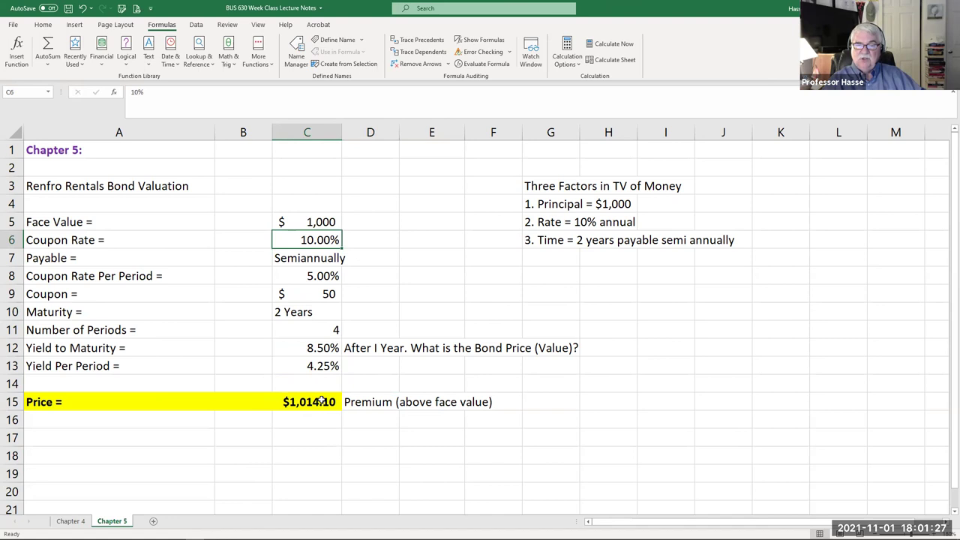
click(542, 394)
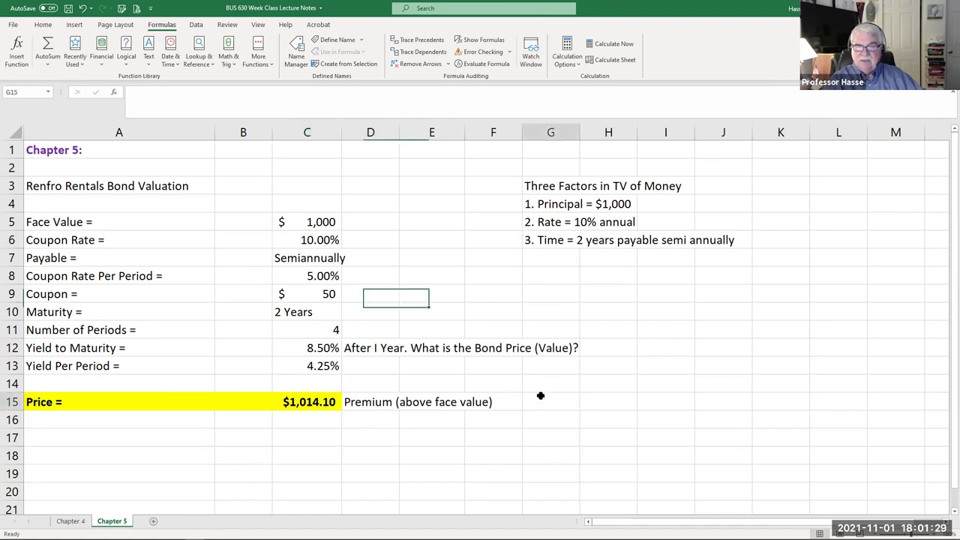
text(Intere)
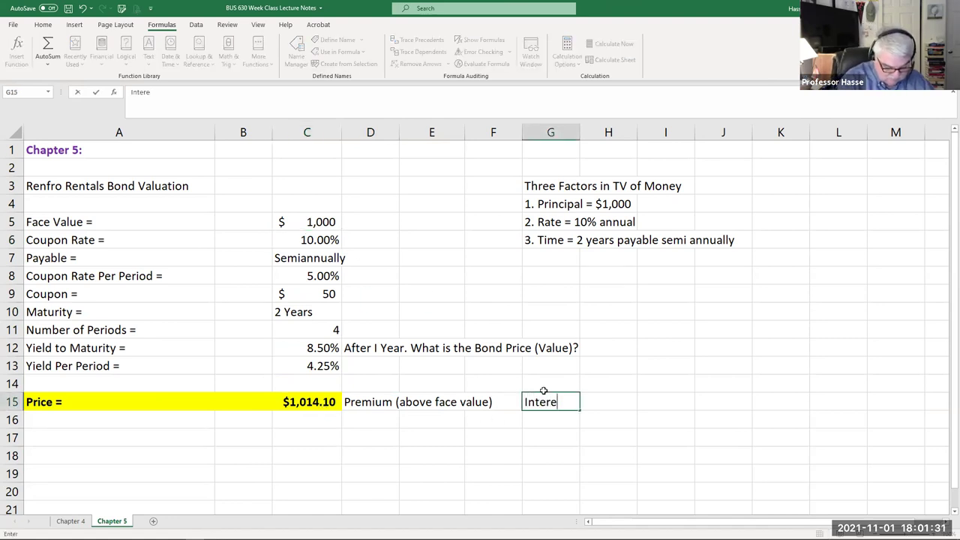
text(st in the mark)
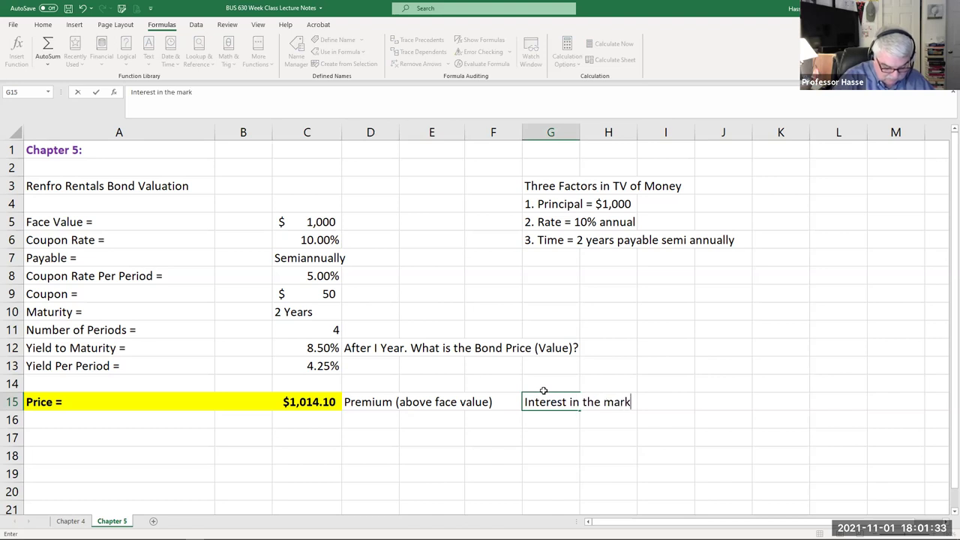
text(et are lower)
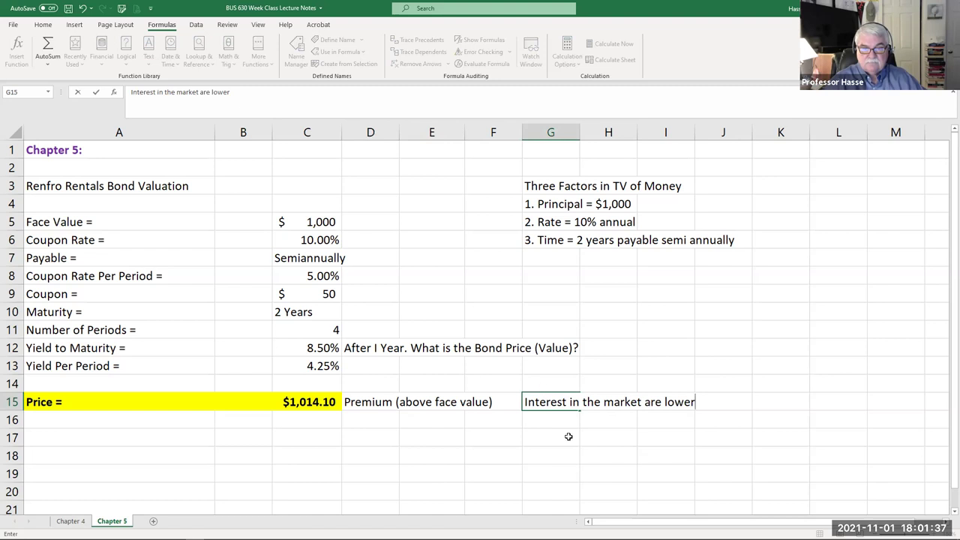
click(555, 472)
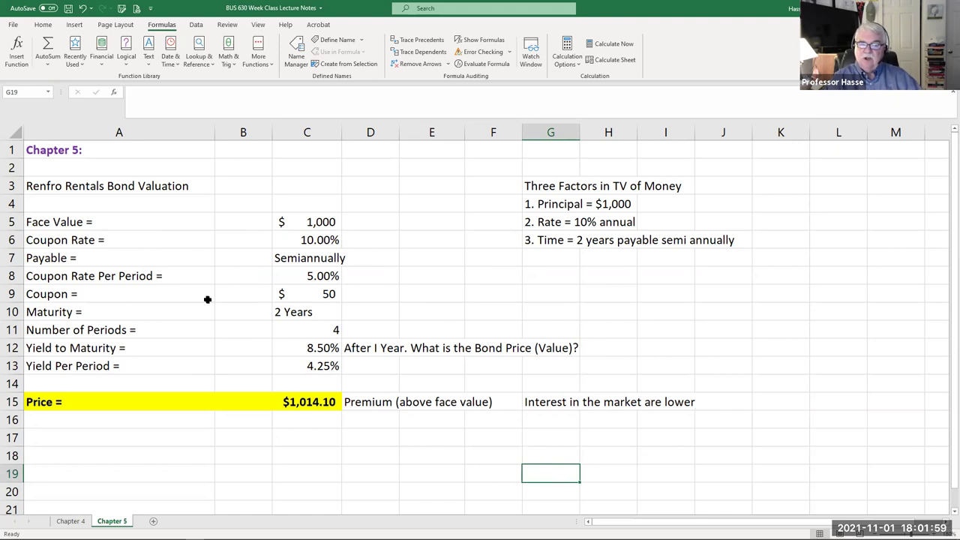
- Copy the Yield to Maturity and Yield Per Period rows, A12:G13, to A17 below the price
click(312, 411)
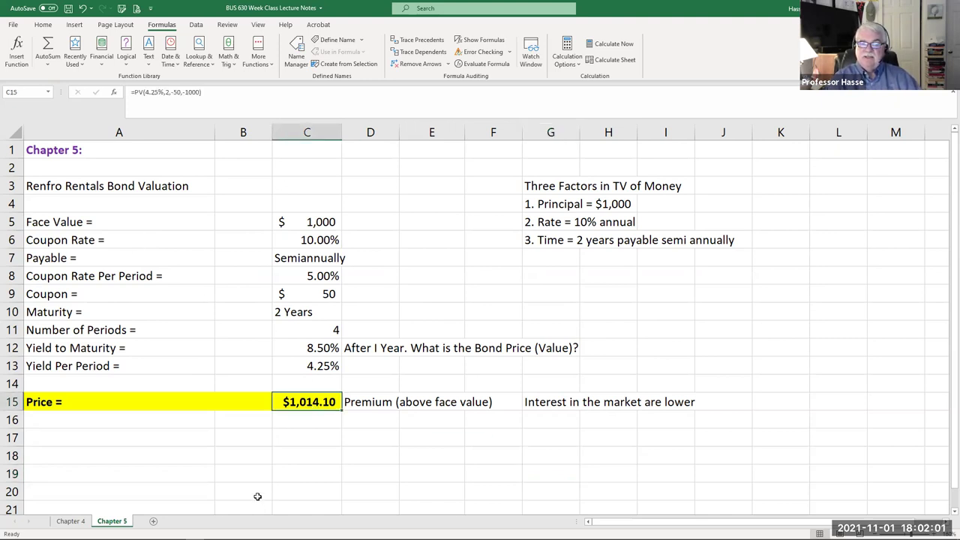
drag(38, 350, 534, 360)
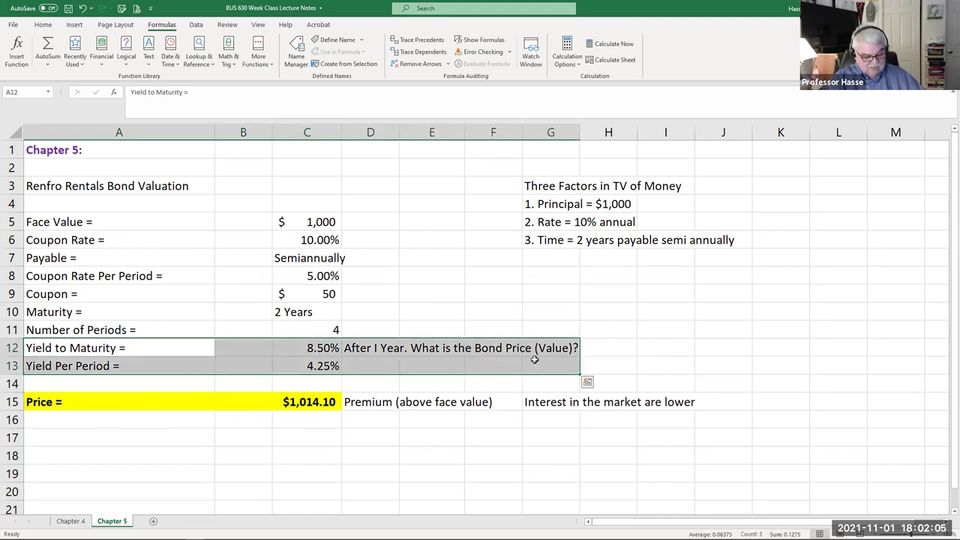
key(ctrl+c)
click(45, 435)
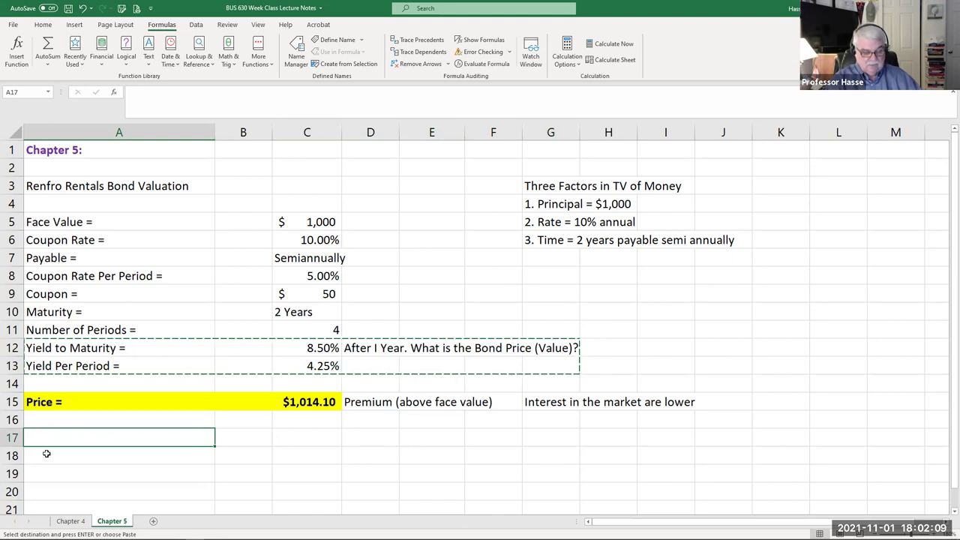
key(ctrl+v)
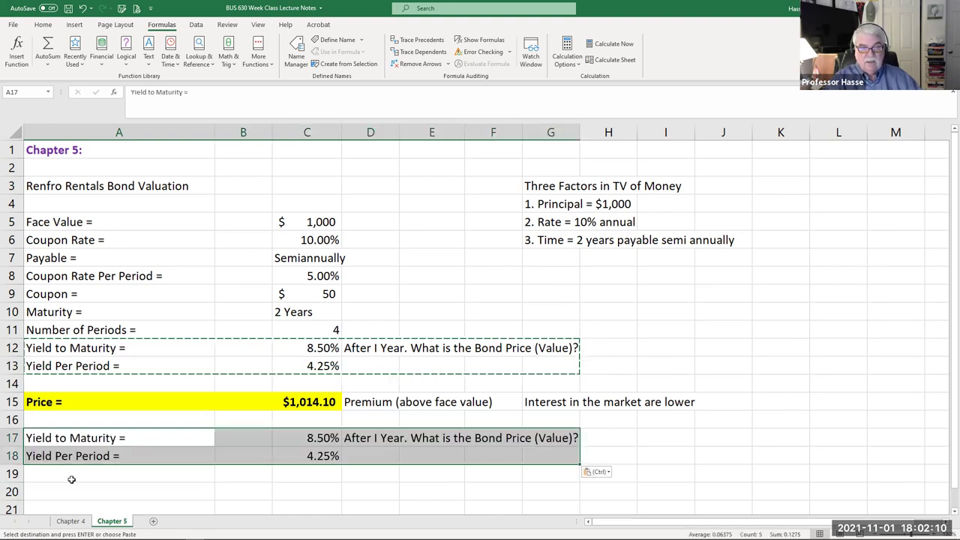
- Set the second case's Yield to Maturity in C17 to 12.5%
click(305, 439)
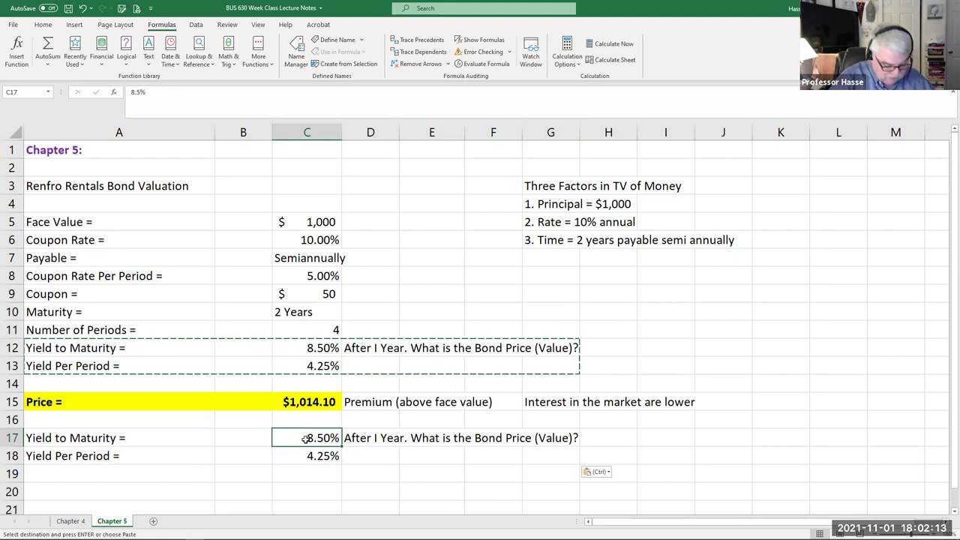
text(11)
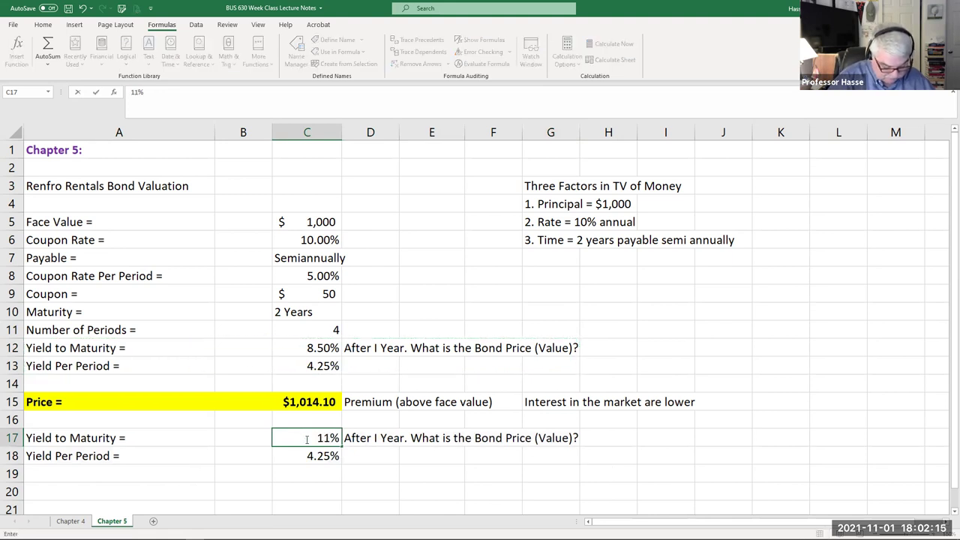
key(BackSpace)
text(2.5)
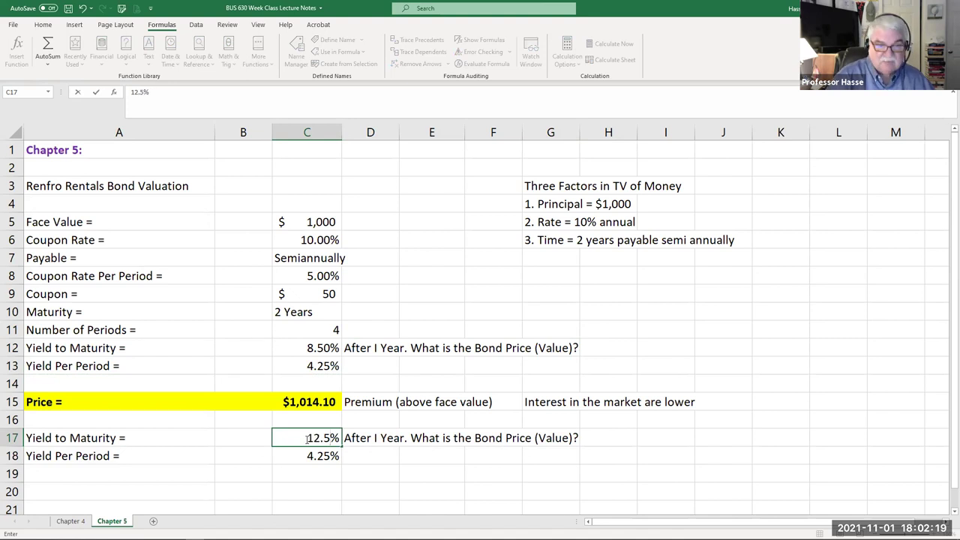
key(Return)
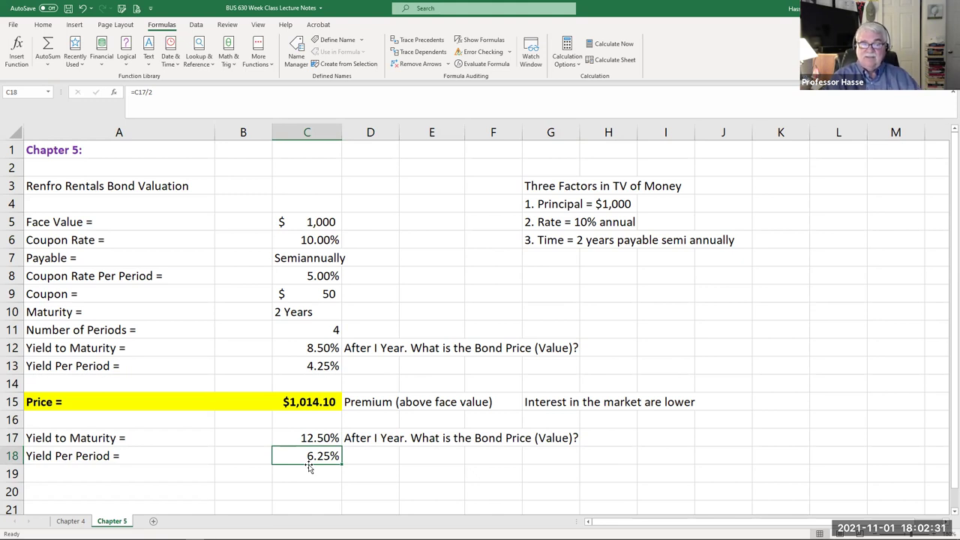
- Copy the highlighted Price label cells, A15:B15, to A20 below the second yield case
click(141, 395)
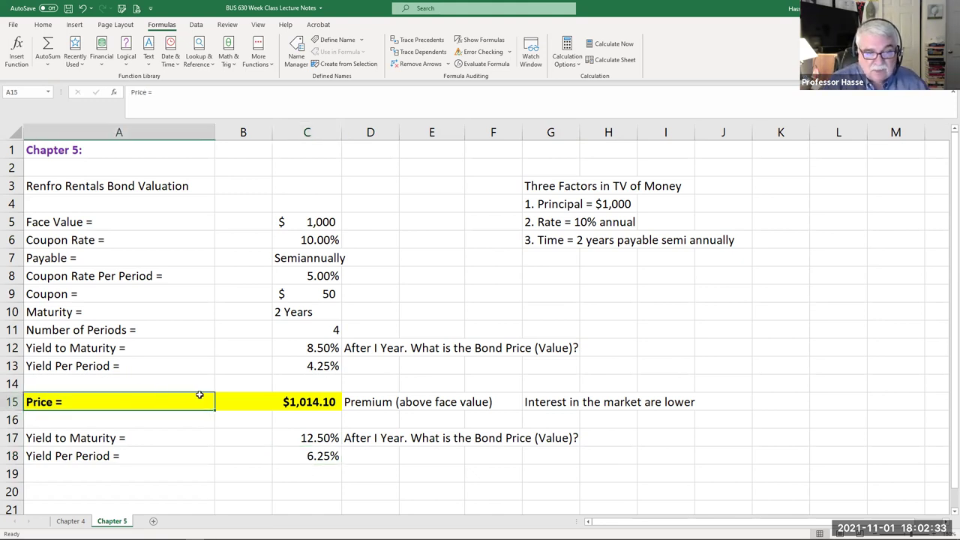
drag(199, 395, 225, 396)
key(ctrl+c)
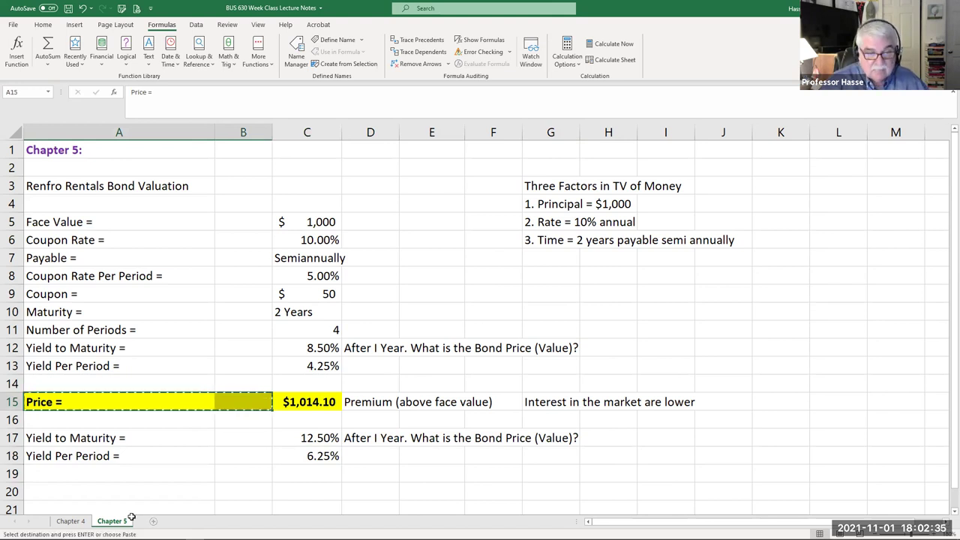
click(67, 489)
key(ctrl+v)
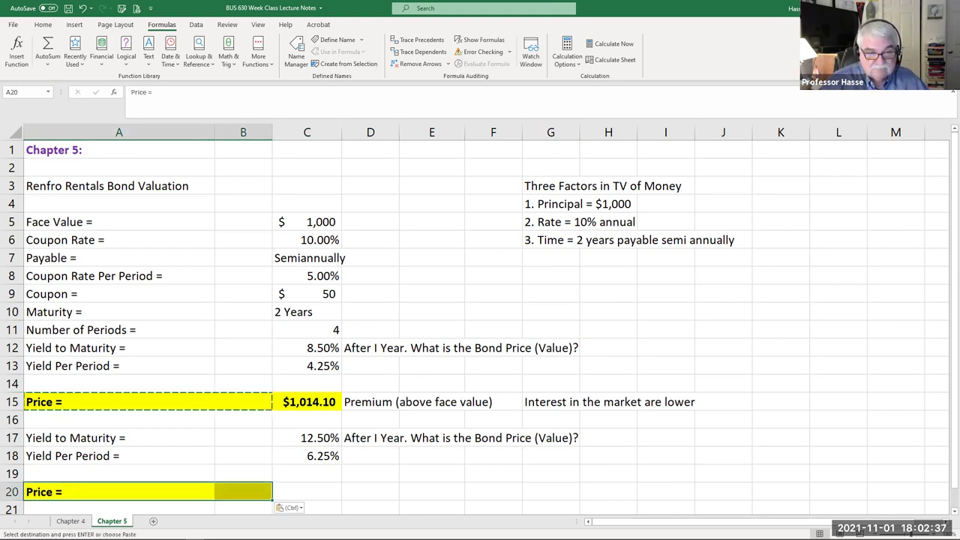
- Insert the financial PV function into C20 beside the second Price label
click(305, 489)
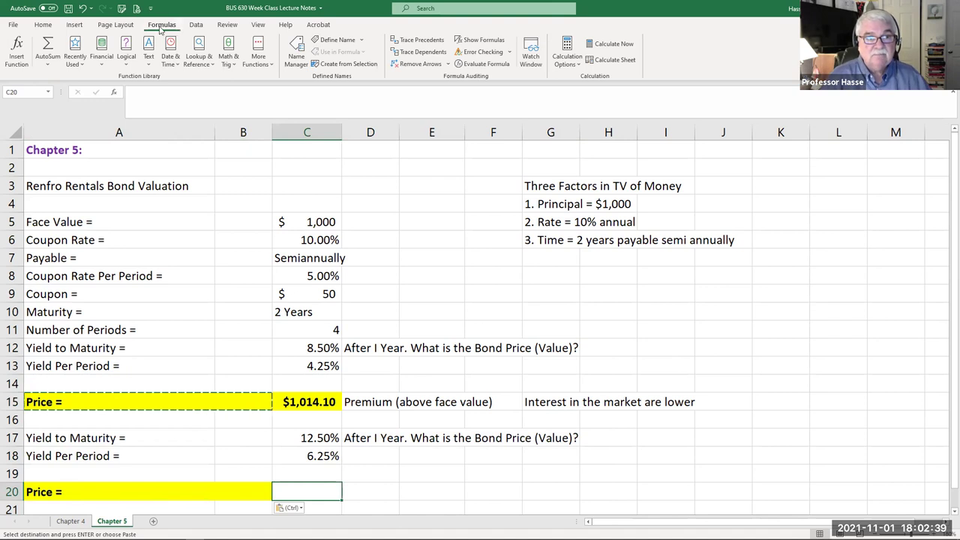
click(15, 57)
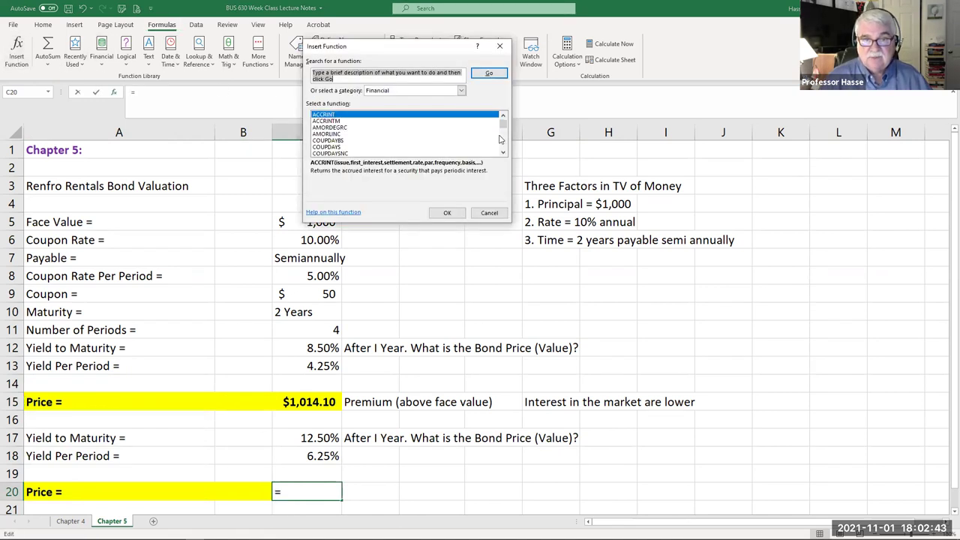
click(501, 140)
click(502, 141)
click(503, 142)
click(503, 142)
click(503, 142)
click(504, 143)
click(323, 141)
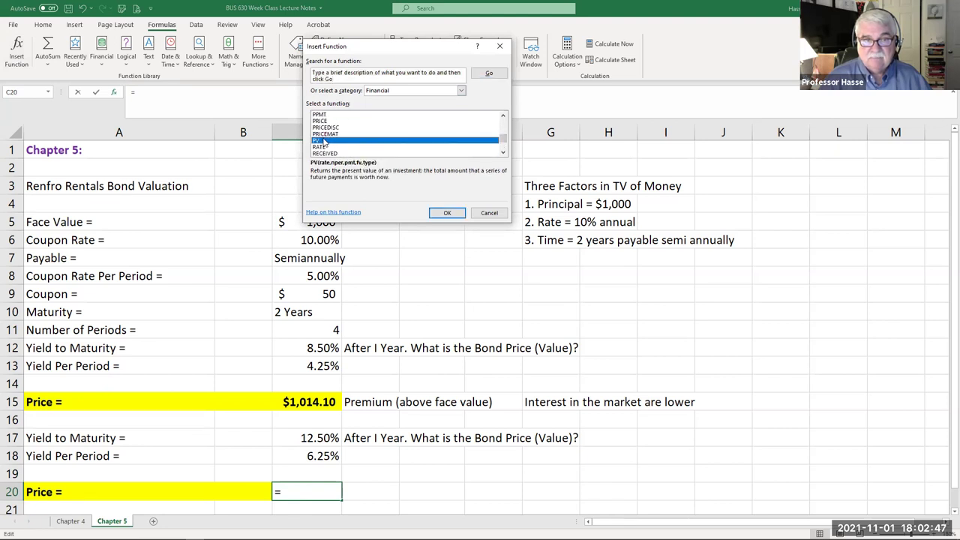
click(438, 213)
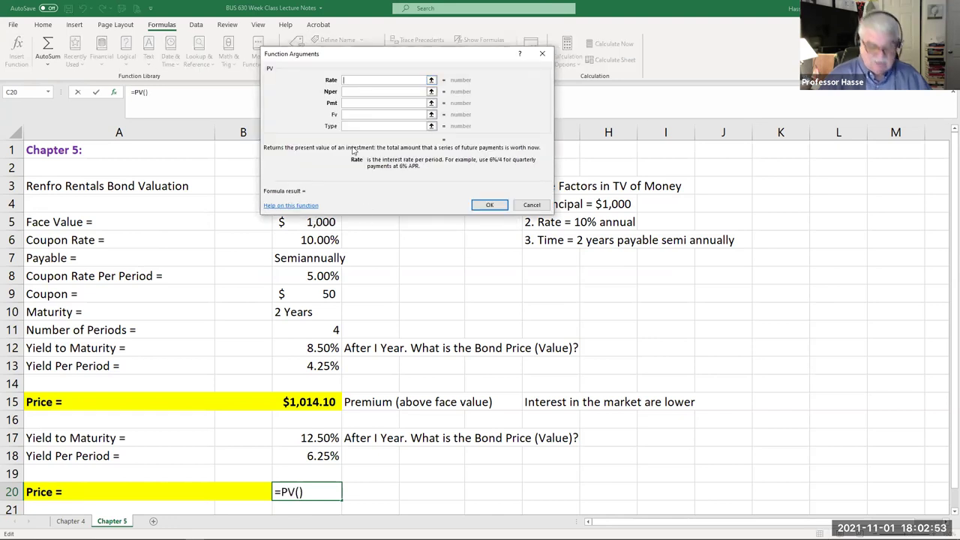
- Set the PV arguments Rate to 6.25% and Nper to 2
text(6,2)
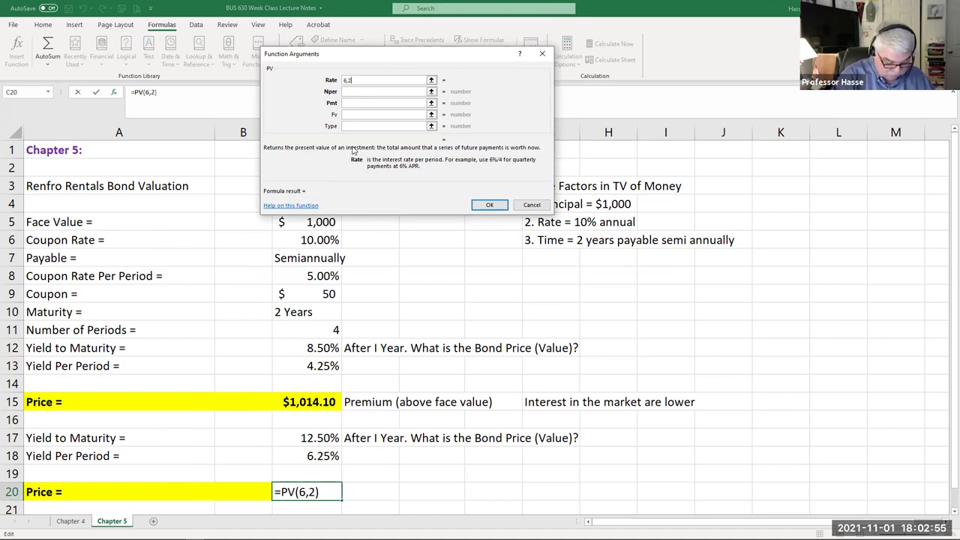
text(5%)
click(355, 91)
text(2)
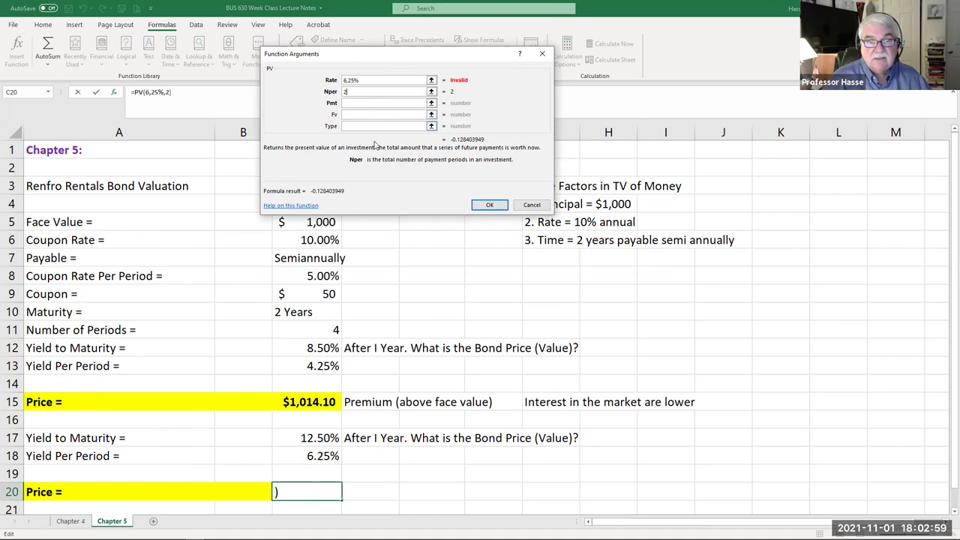
click(354, 80)
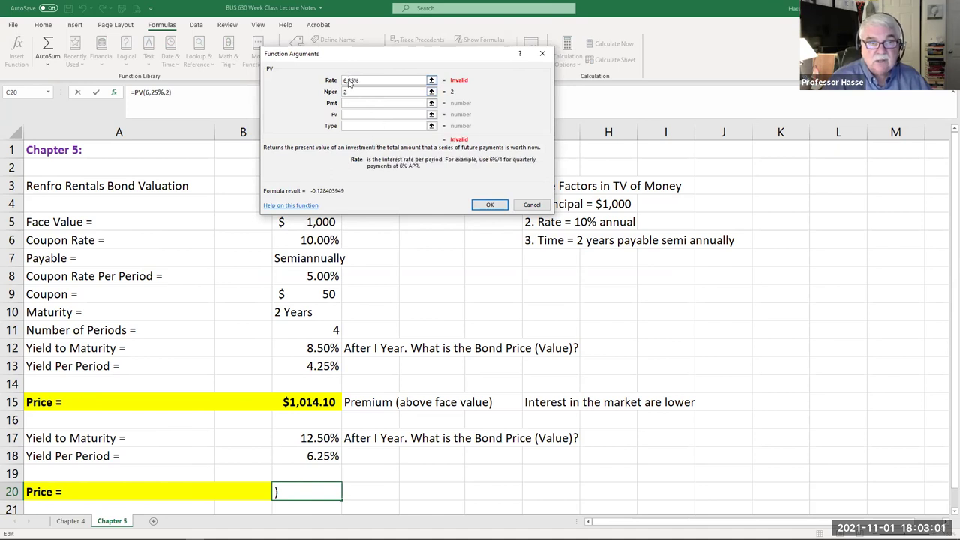
key(BackSpace)
text(.)
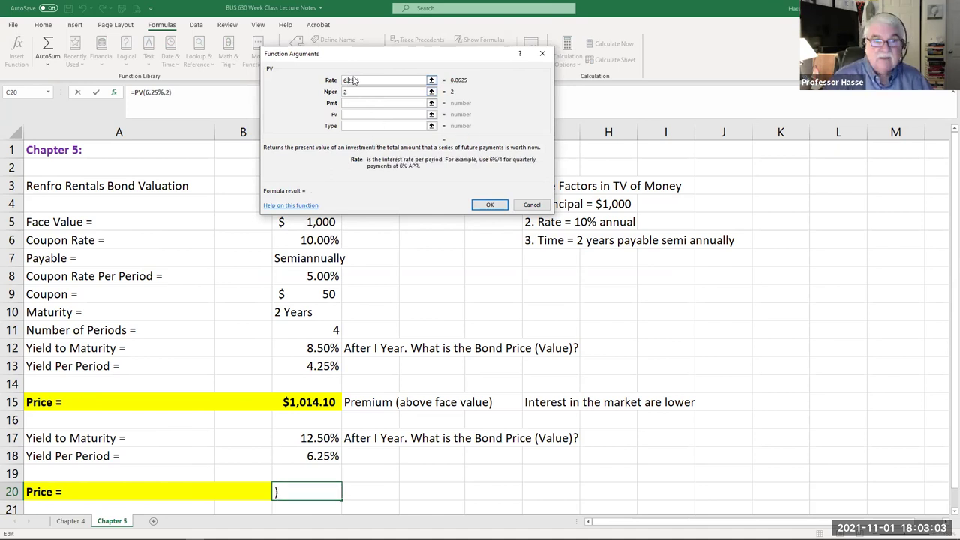
- Set Pmt to -50 and Fv to -1000, and complete the PV formula for the second bond price
click(347, 104)
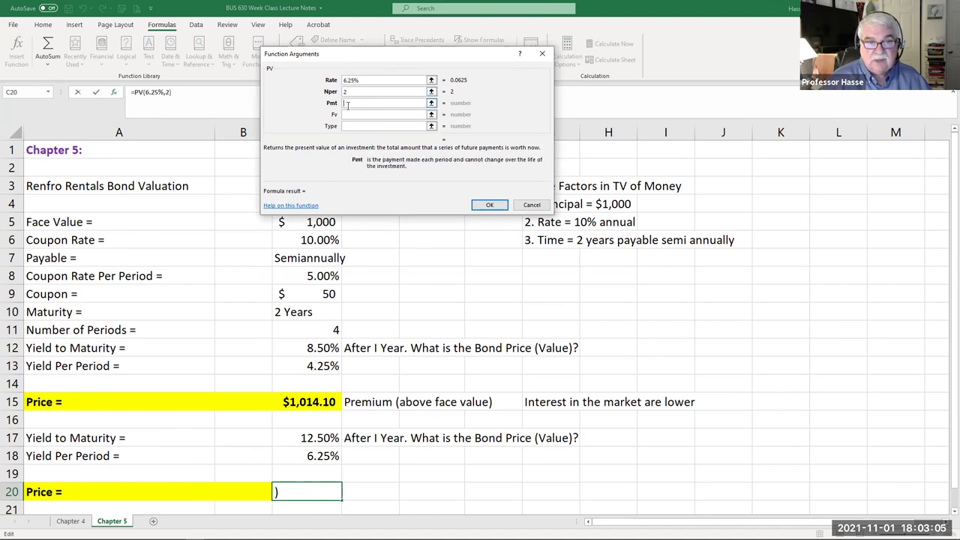
text(-50)
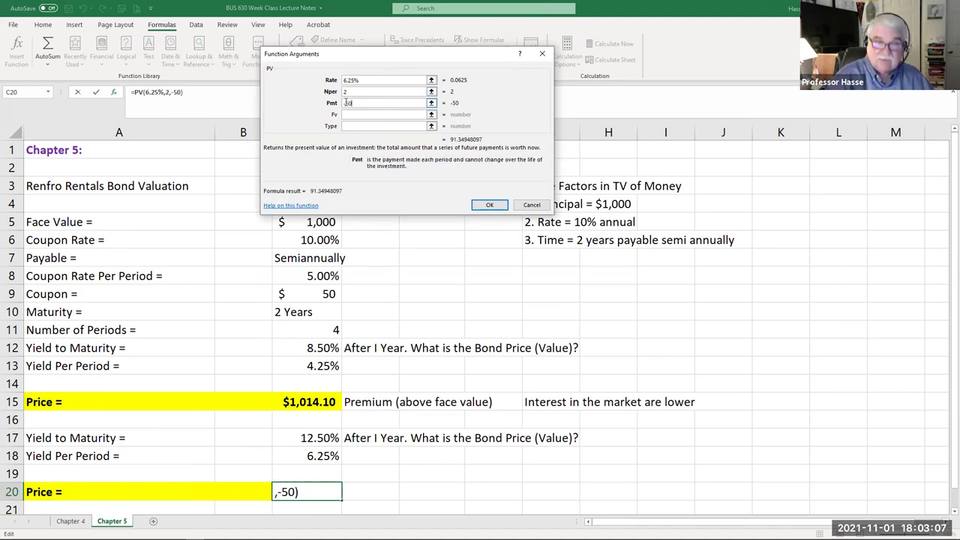
click(350, 115)
text(-1000)
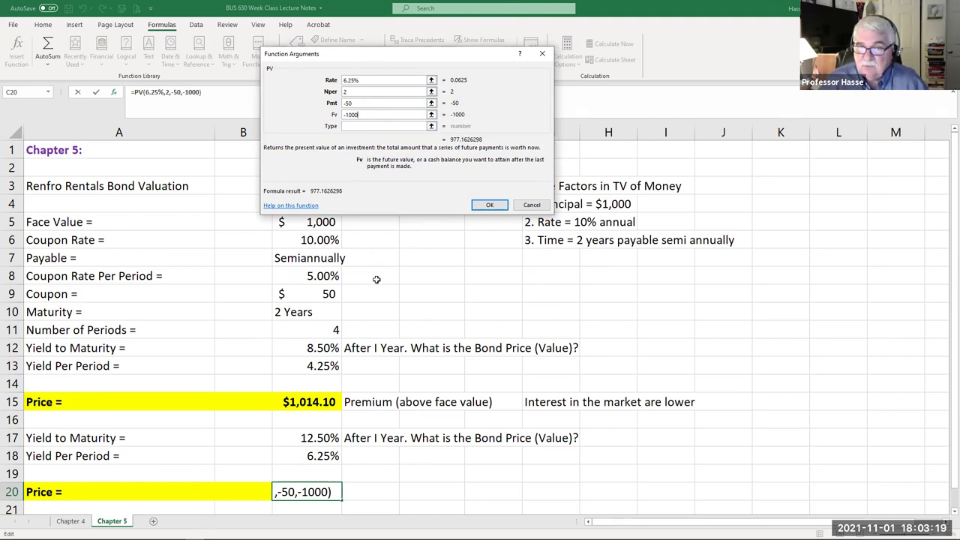
click(482, 203)
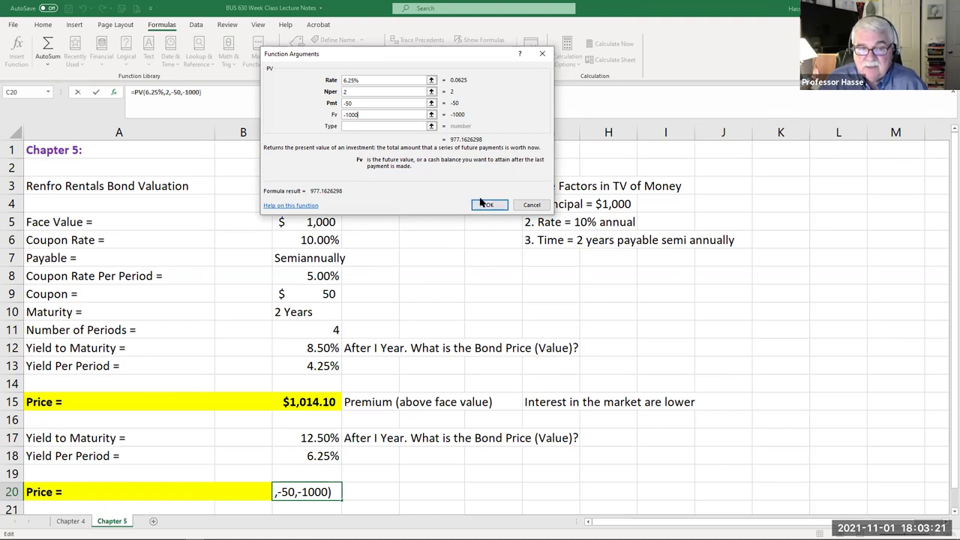
click(483, 205)
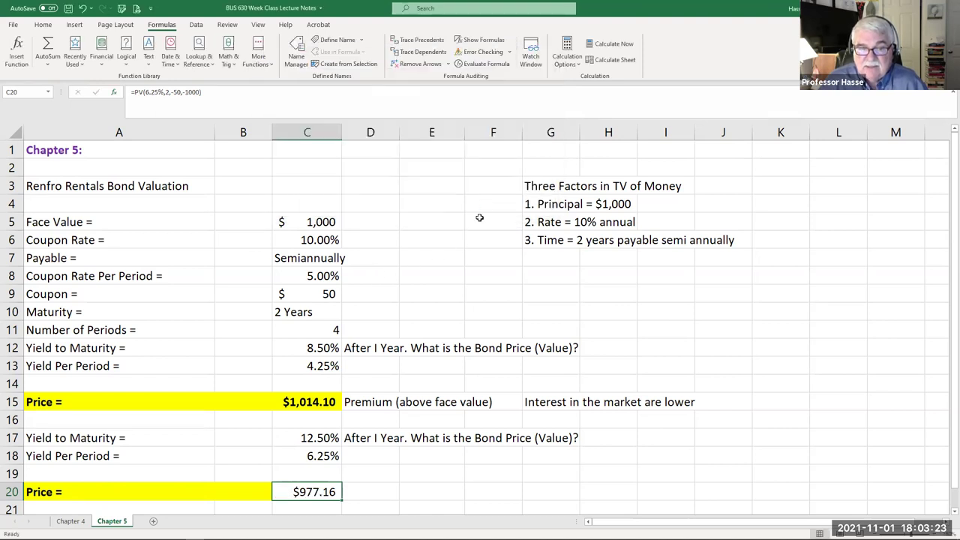
- Format the second bond price in C20 with yellow fill and bold text
scroll(442, 292, down, 2)
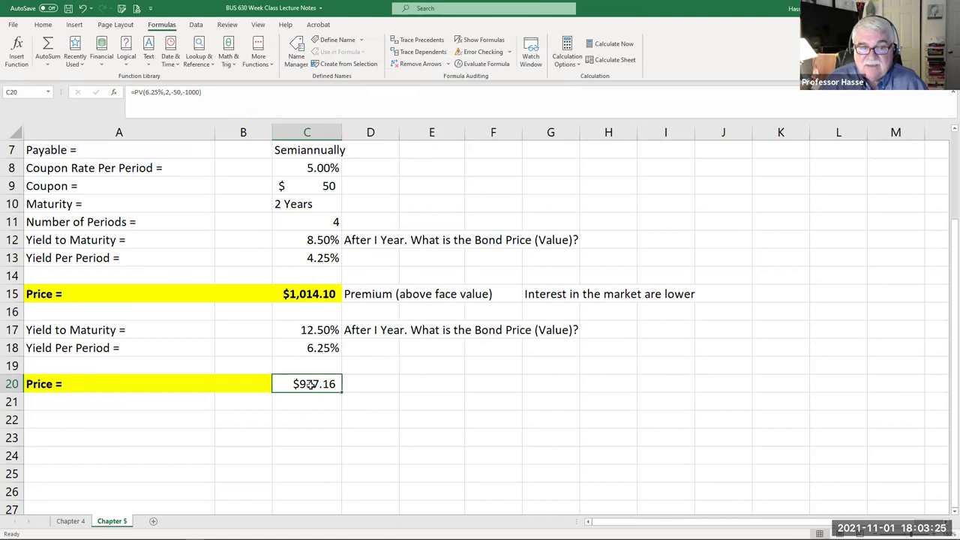
click(42, 25)
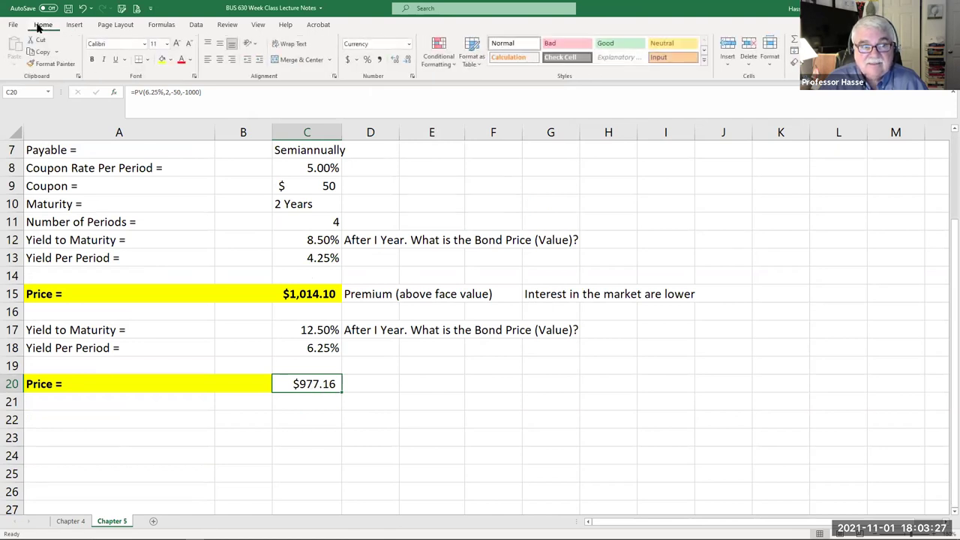
click(160, 60)
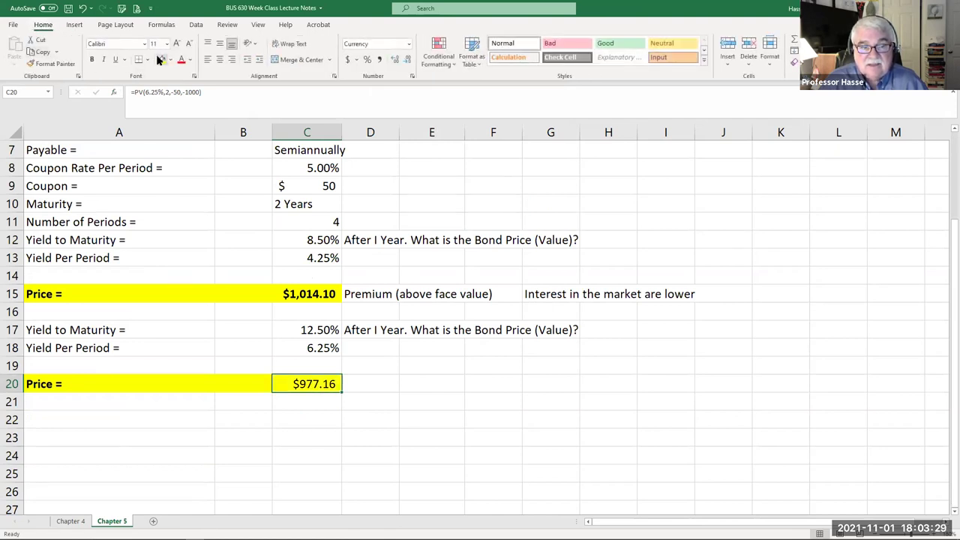
click(92, 60)
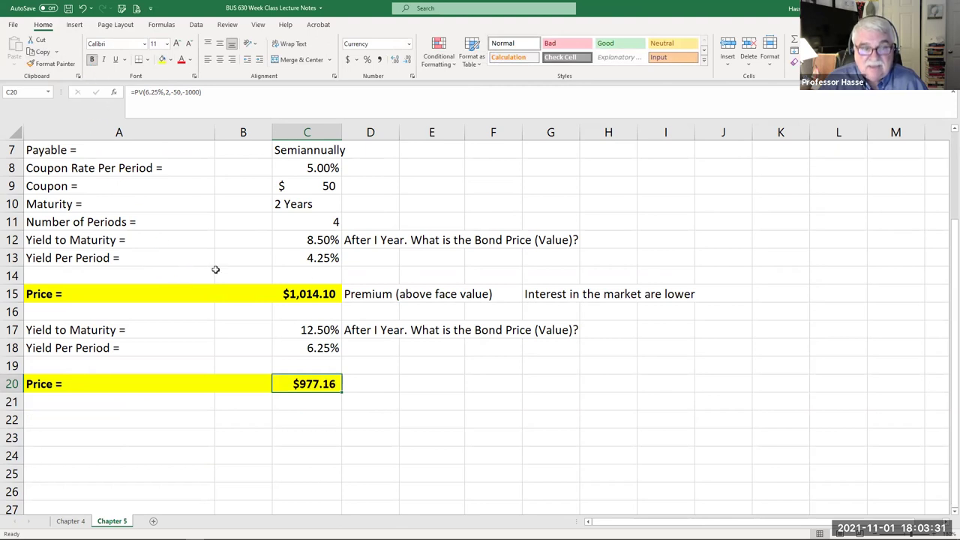
- Compare the second yield and price with the coupon rate, and enter the note "Discount (below face value)" in D20
scroll(325, 287, up, 2)
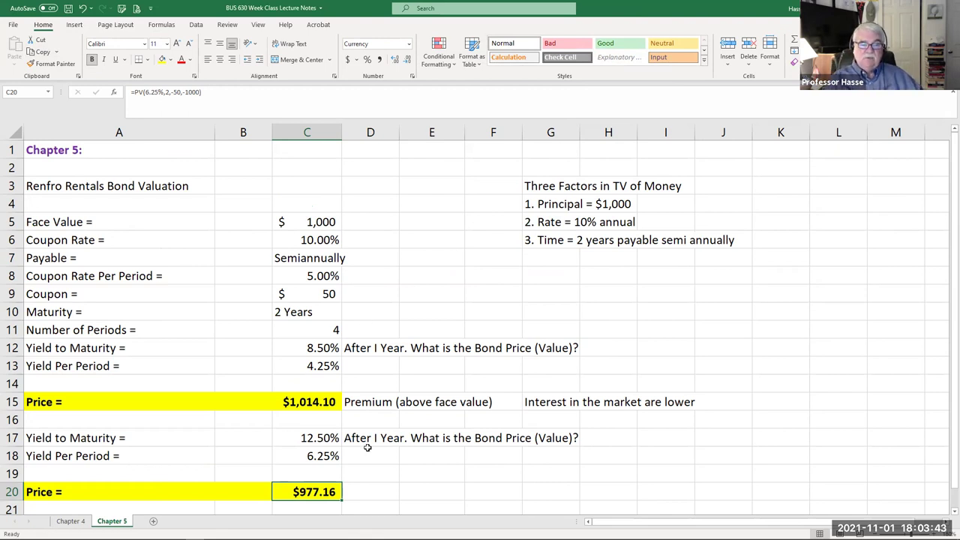
click(307, 438)
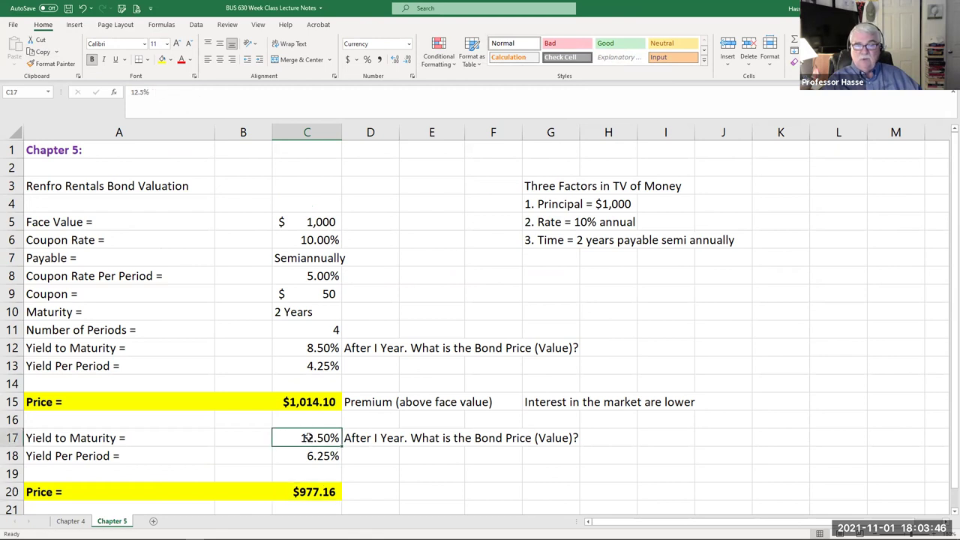
click(307, 491)
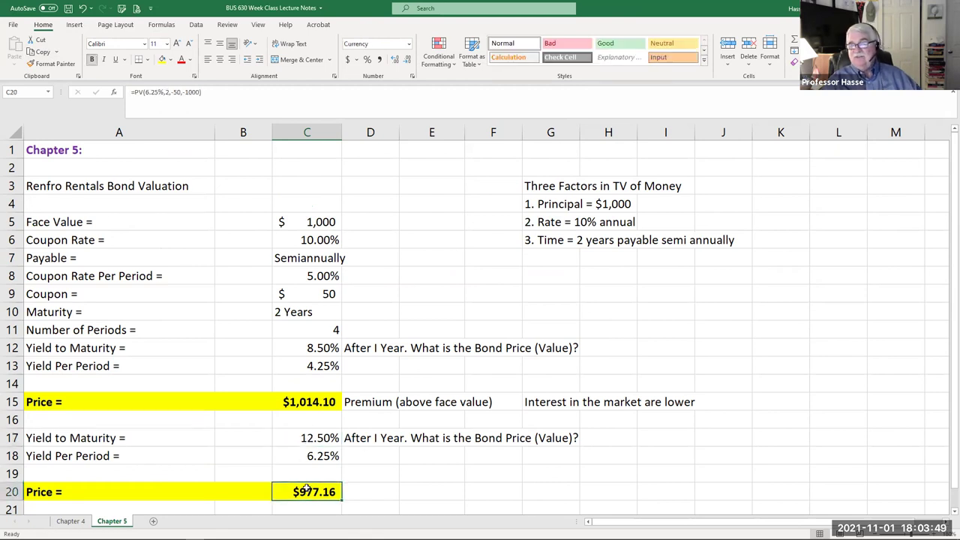
click(309, 241)
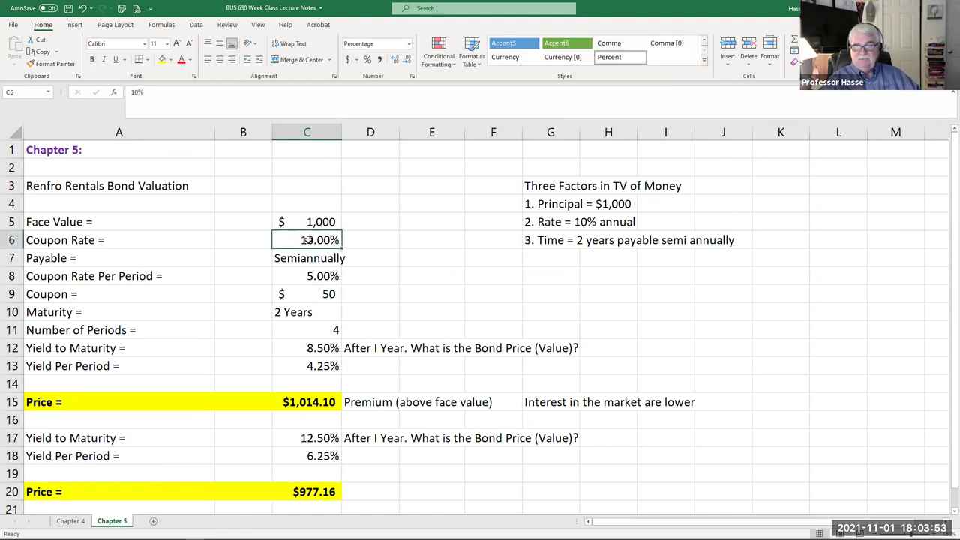
click(352, 492)
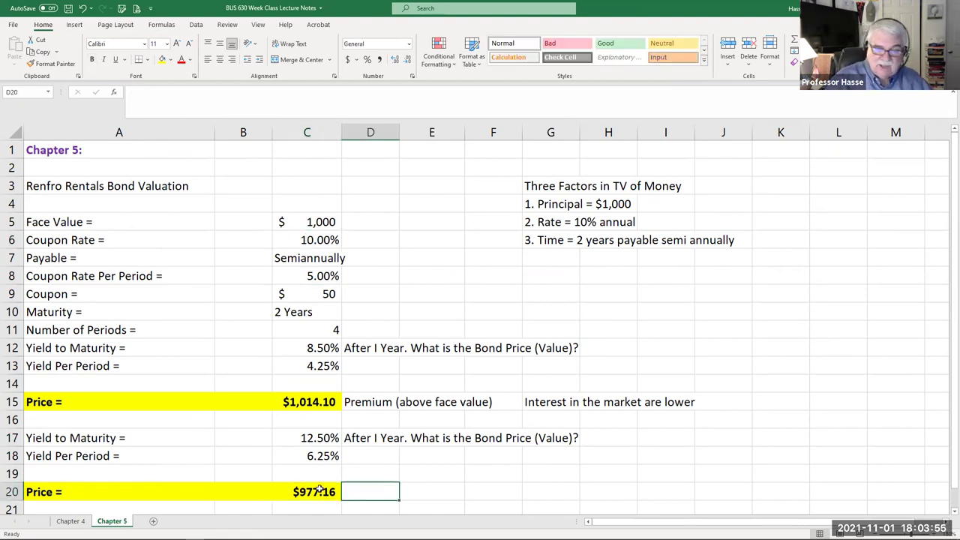
text(Disco)
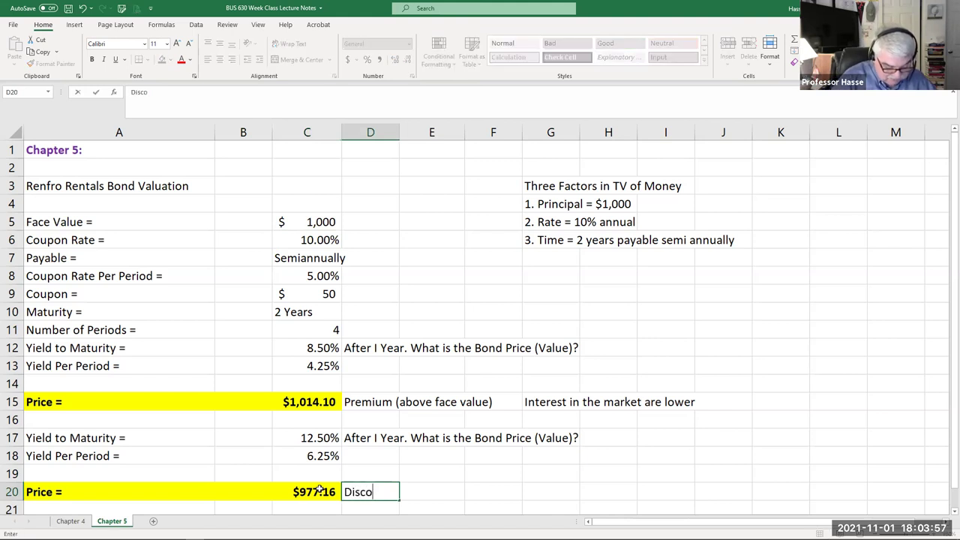
text(unt (below face value))
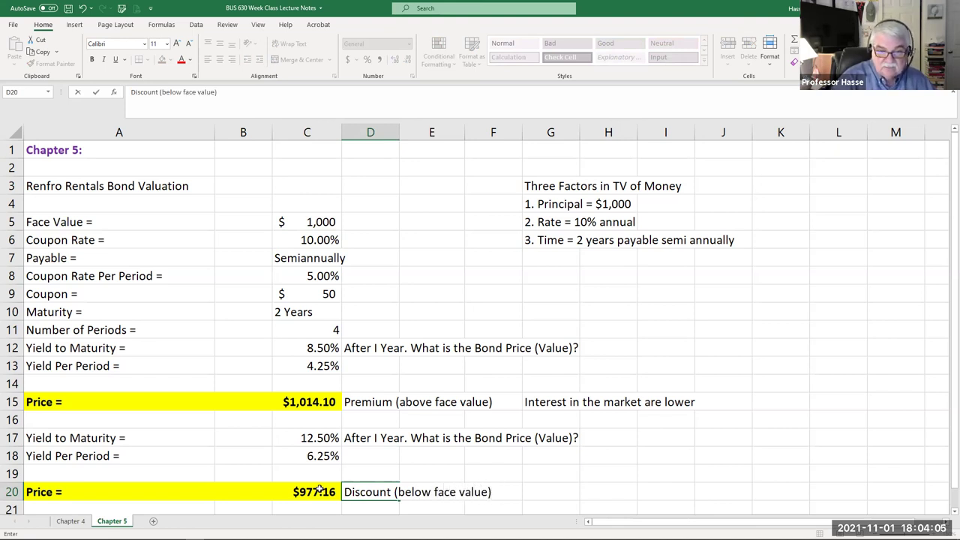
- Add the explanation "Interest in the market is higher" in G20 on the second Price row
key(Tab)
key(Tab)
key(Tab)
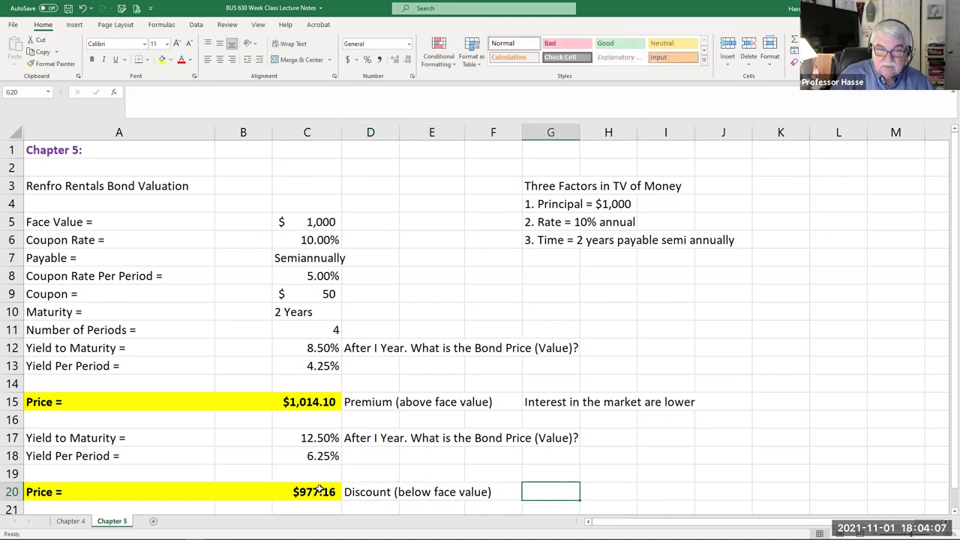
text(Interest )
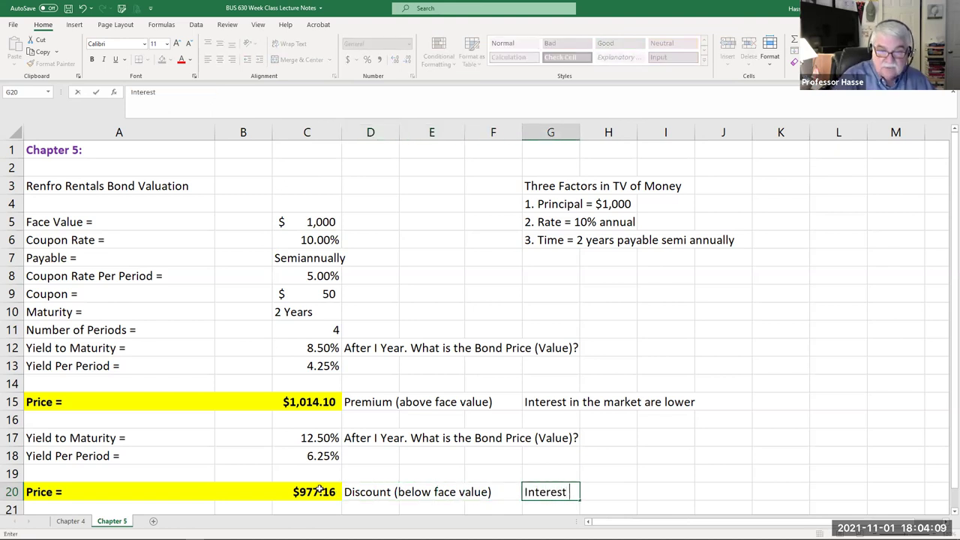
text(in the marke)
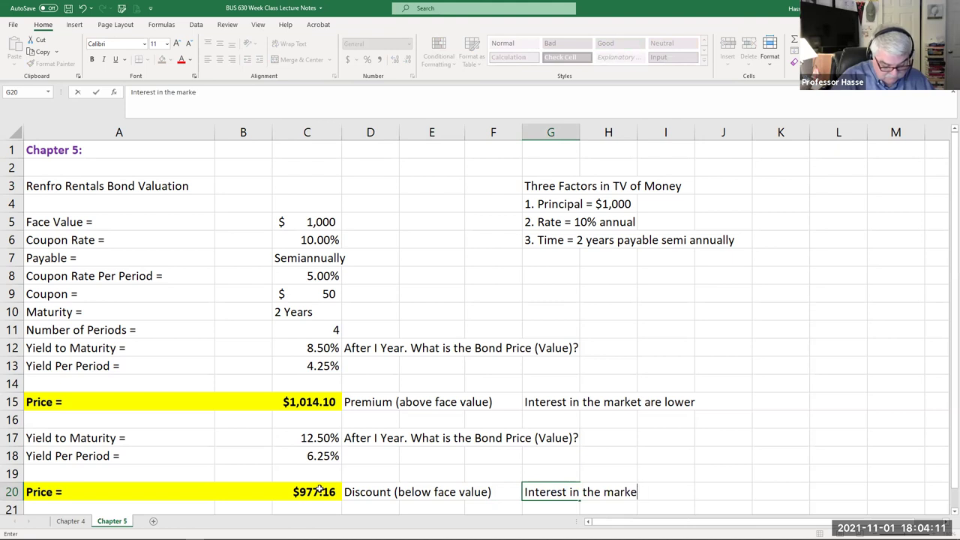
text(t is higher)
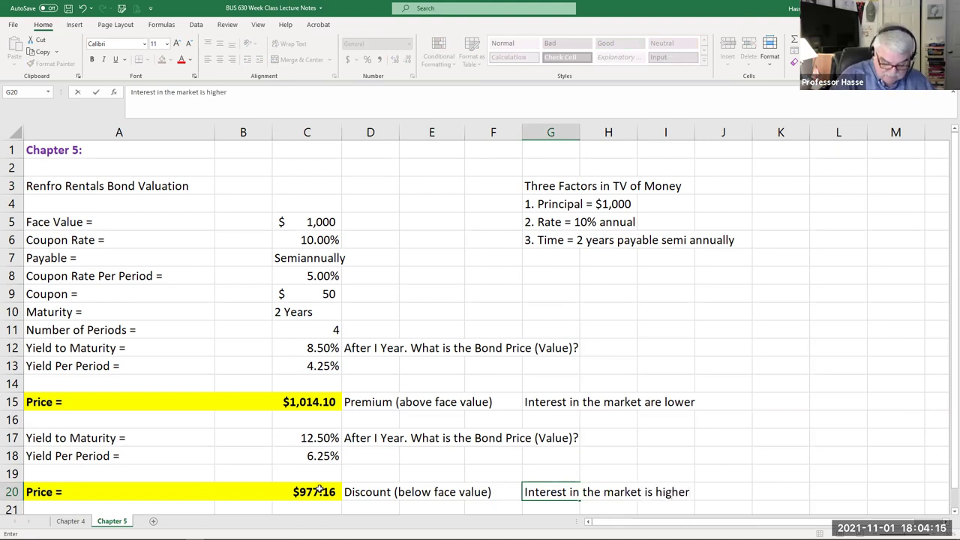
- Complete the note in G20 with a closing period so it reads "Interest in the market is higher."
text(.)
key(Return)
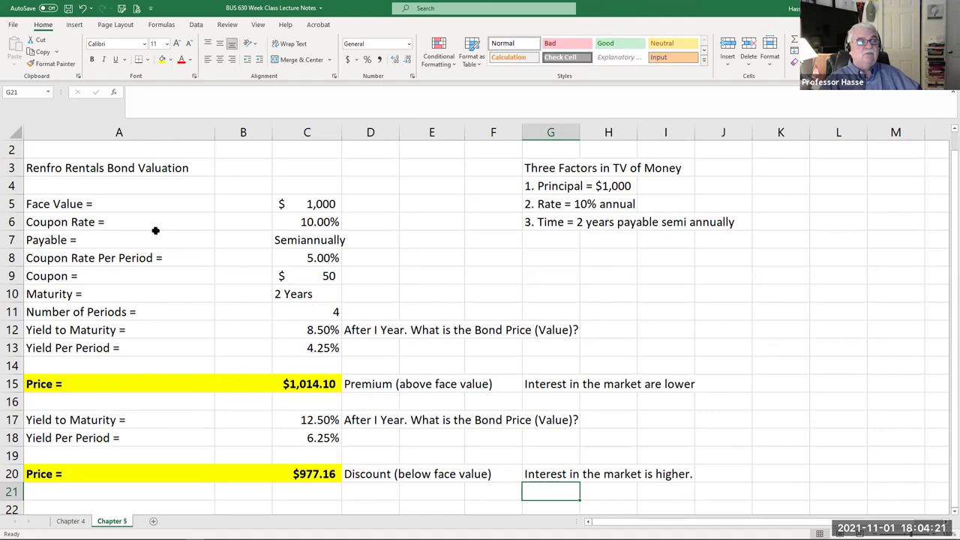
click(546, 471)
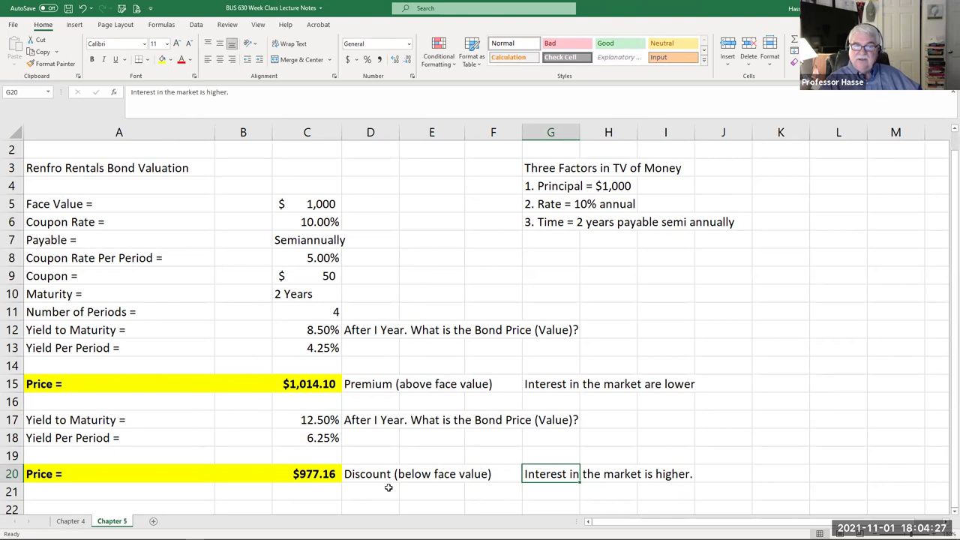
- Compare the bond prices in C20 and C15 with the market interest note, face value, maturity and coupon
click(295, 474)
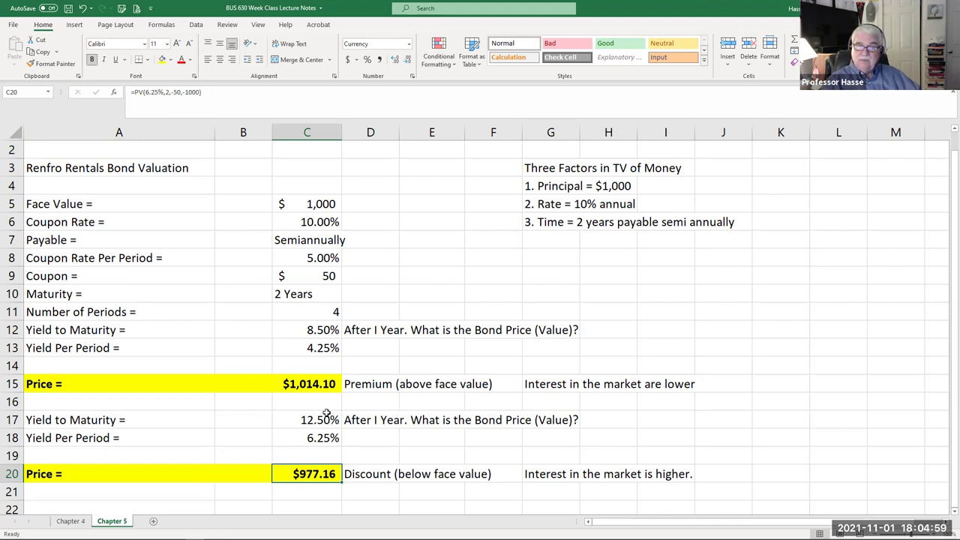
click(302, 383)
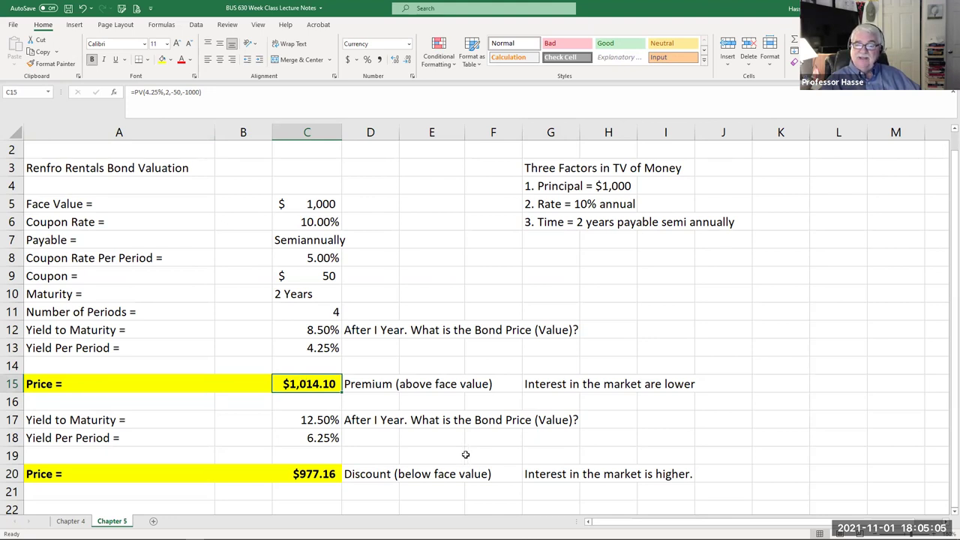
click(540, 476)
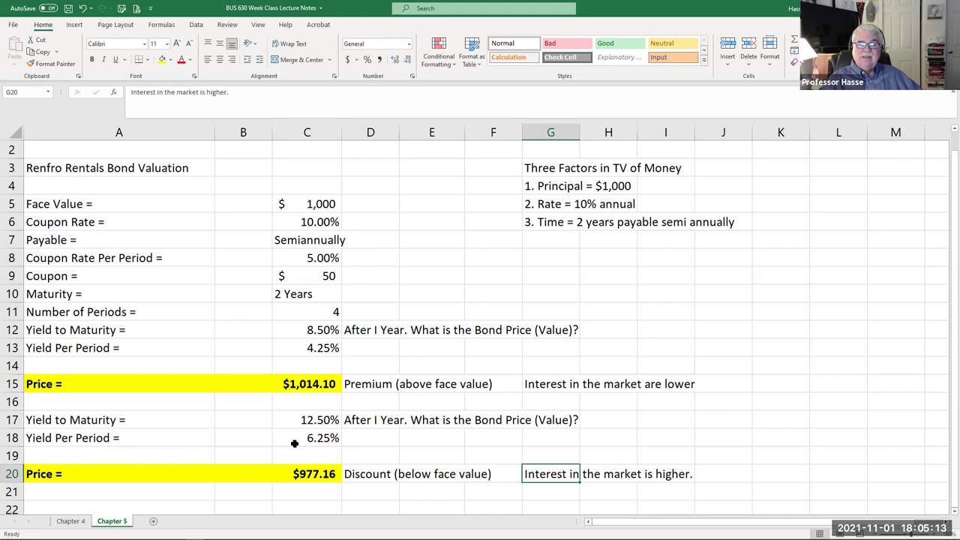
click(319, 475)
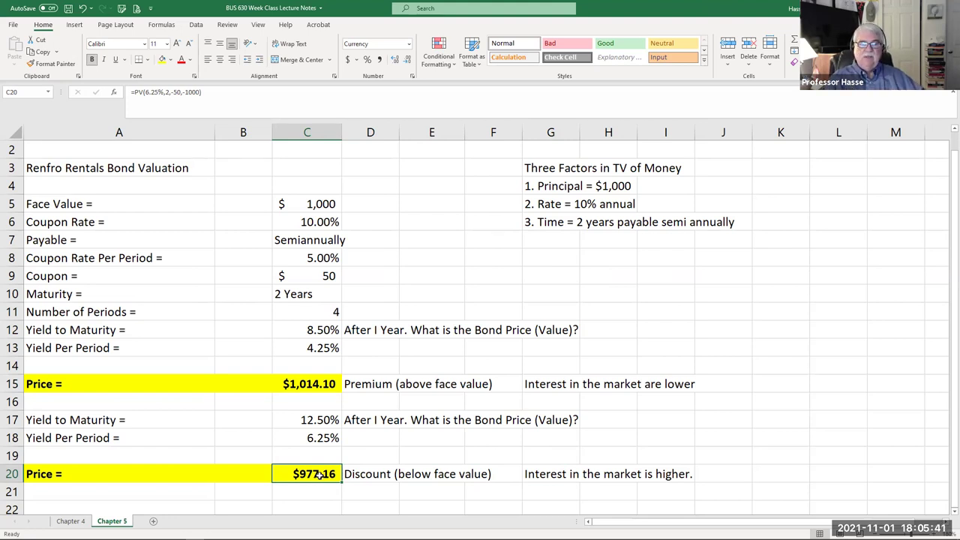
click(305, 208)
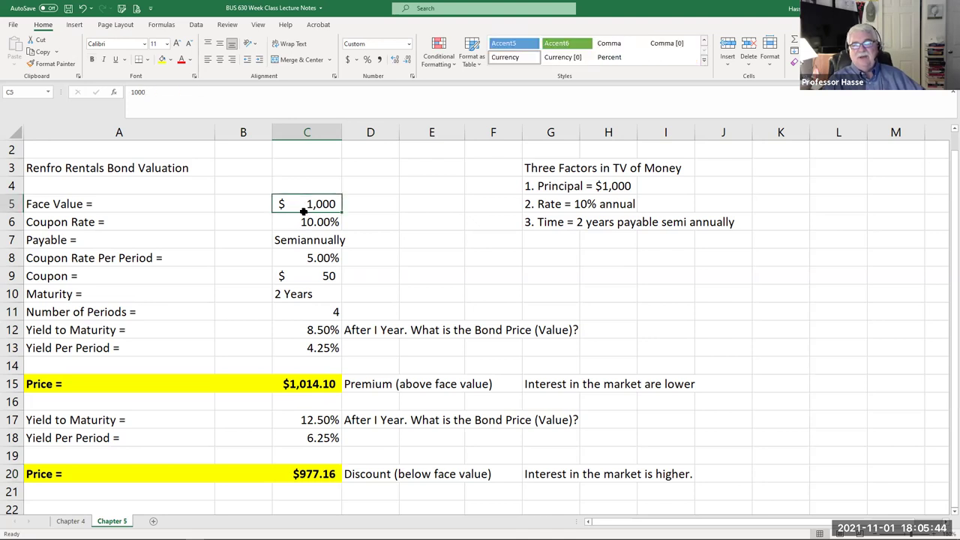
click(300, 295)
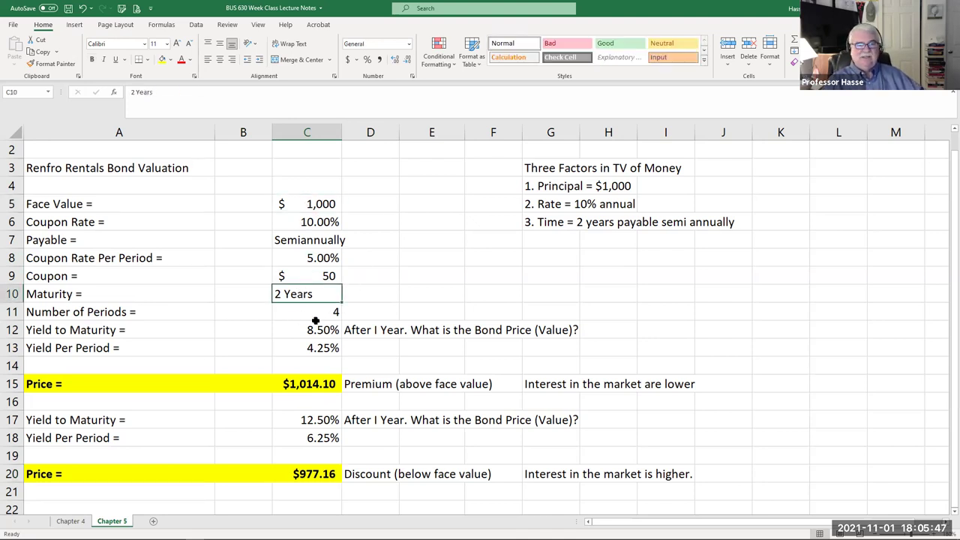
click(333, 277)
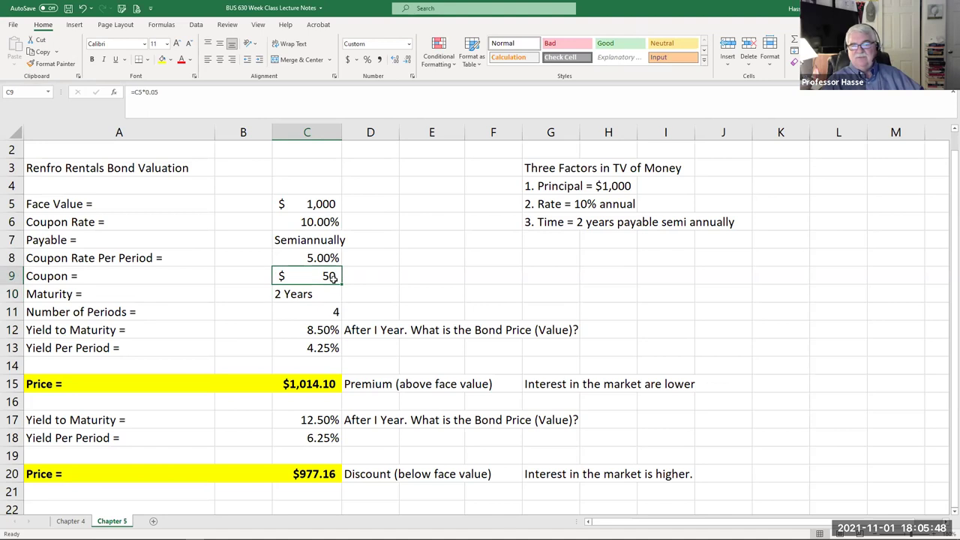
click(316, 203)
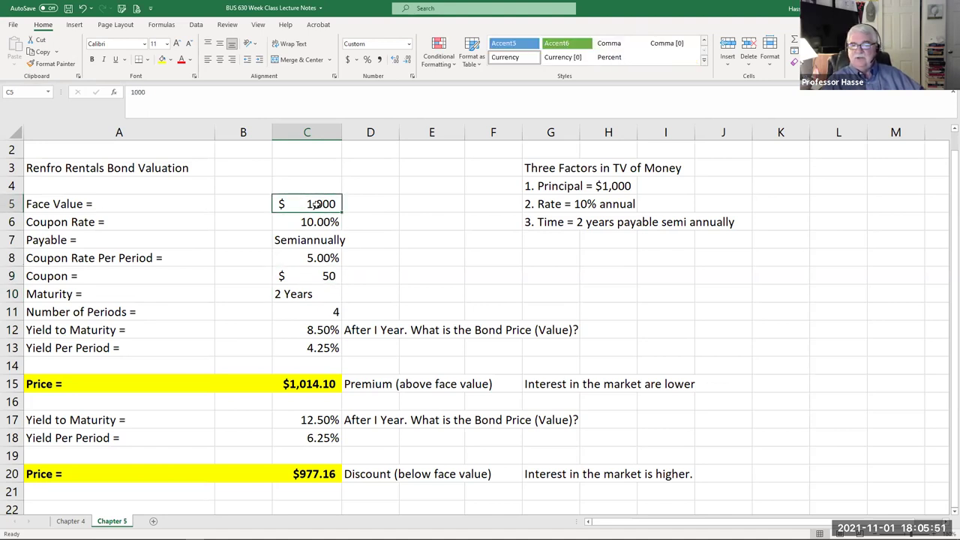
scroll(382, 324, down, 2)
scroll(384, 329, up, 2)
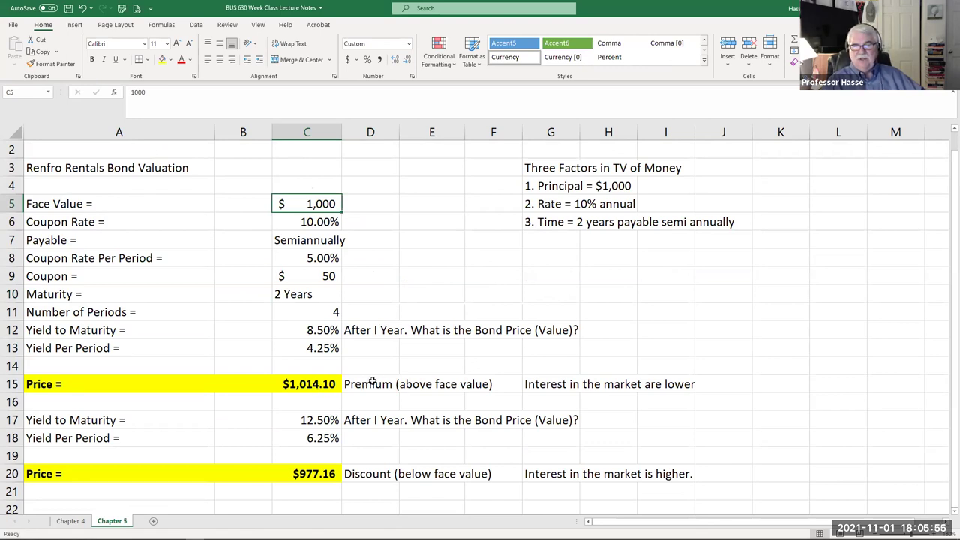
- Check the premium and discount prices against their market interest notes in G15 and G20, and save the workbook
click(521, 384)
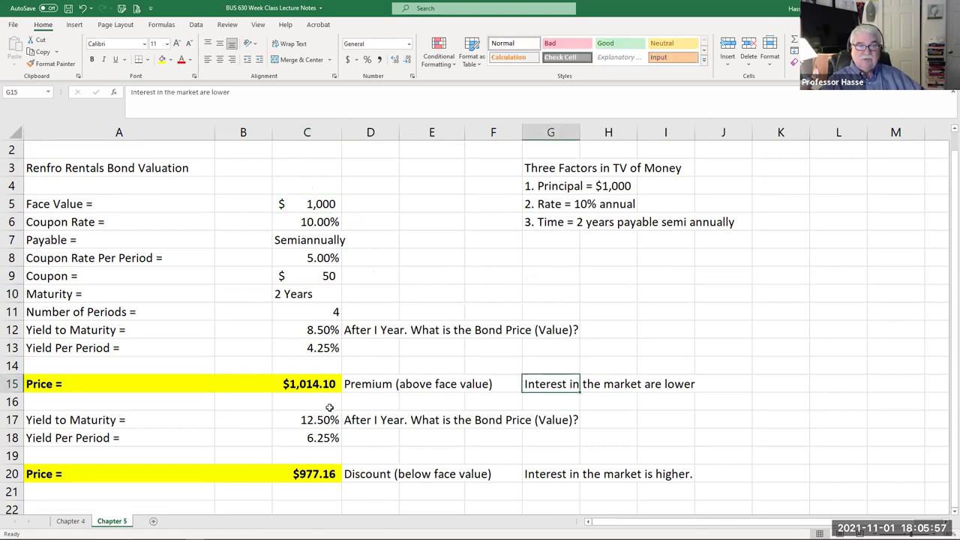
click(320, 377)
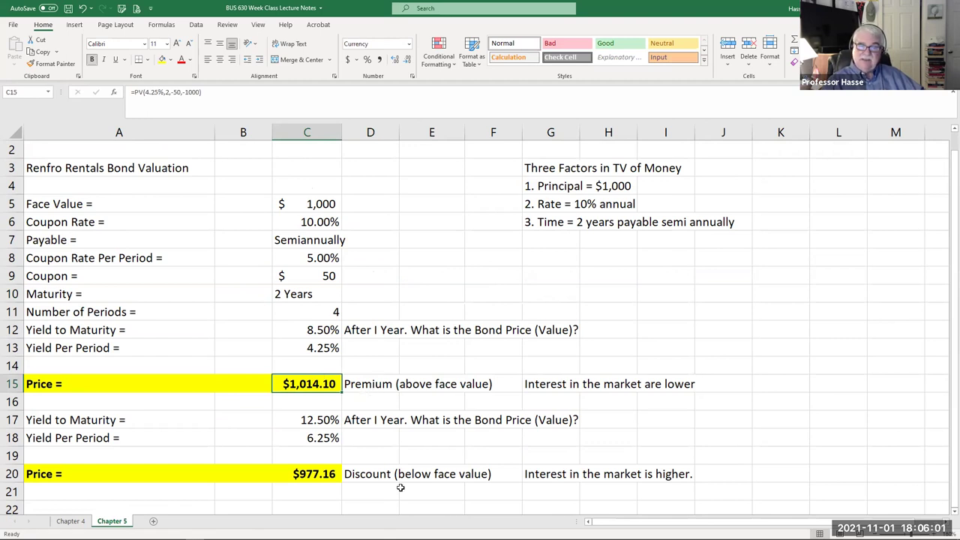
click(553, 477)
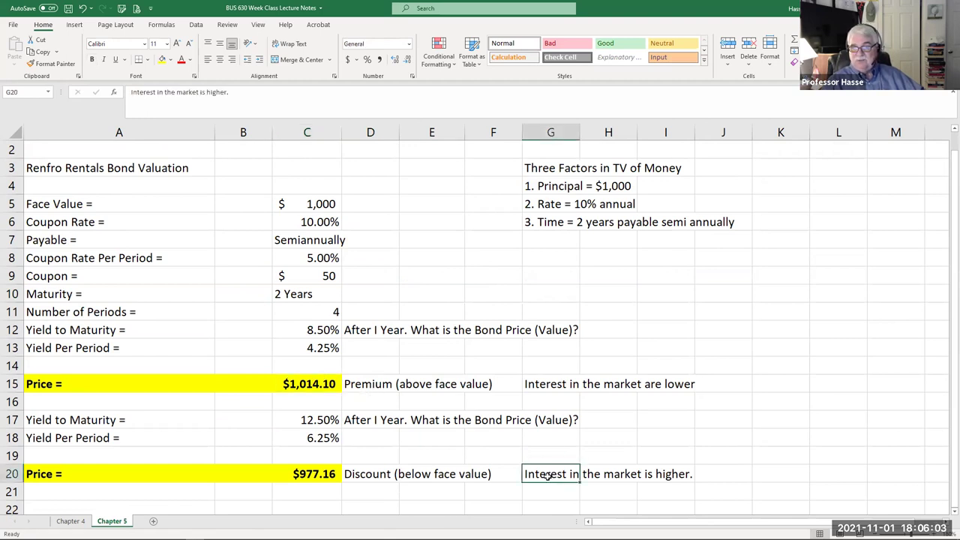
click(330, 475)
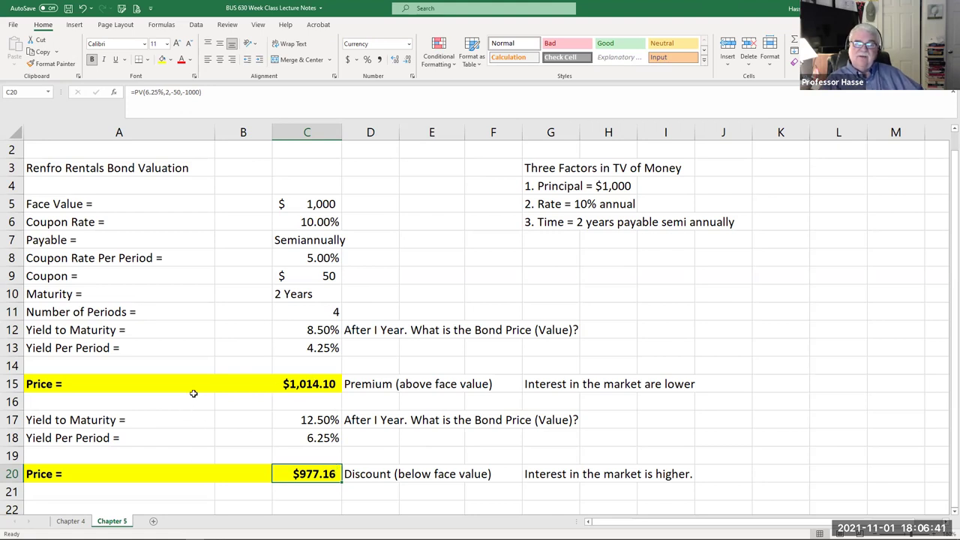
click(67, 9)
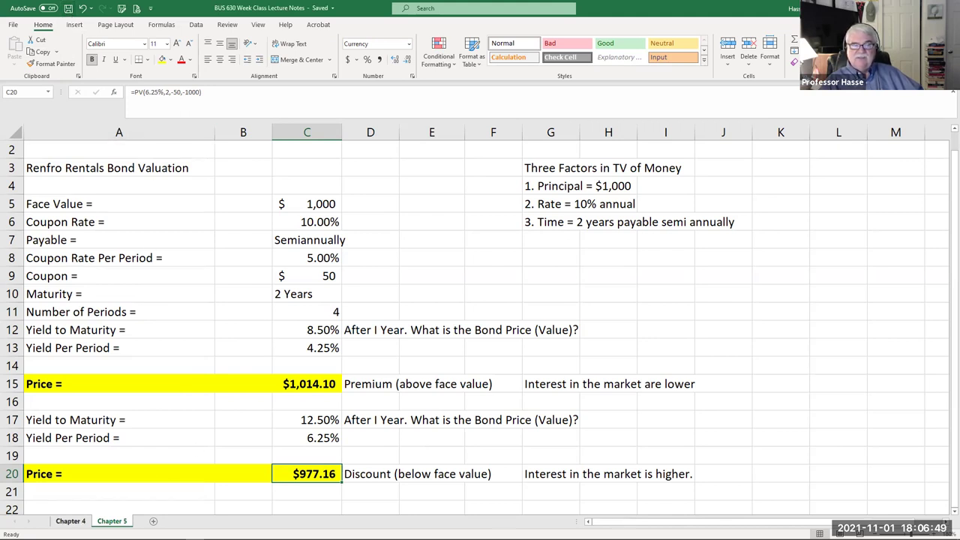
- Examine the ten yearly cash flows in D7:M7 on the Chapter 4 sheet and return to Chapter 5
click(71, 522)
drag(215, 236, 634, 239)
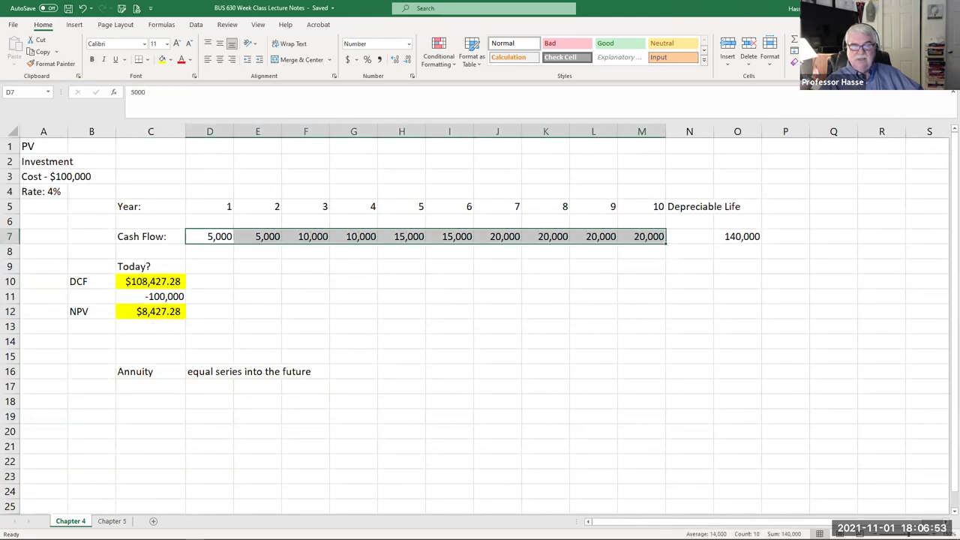
click(111, 521)
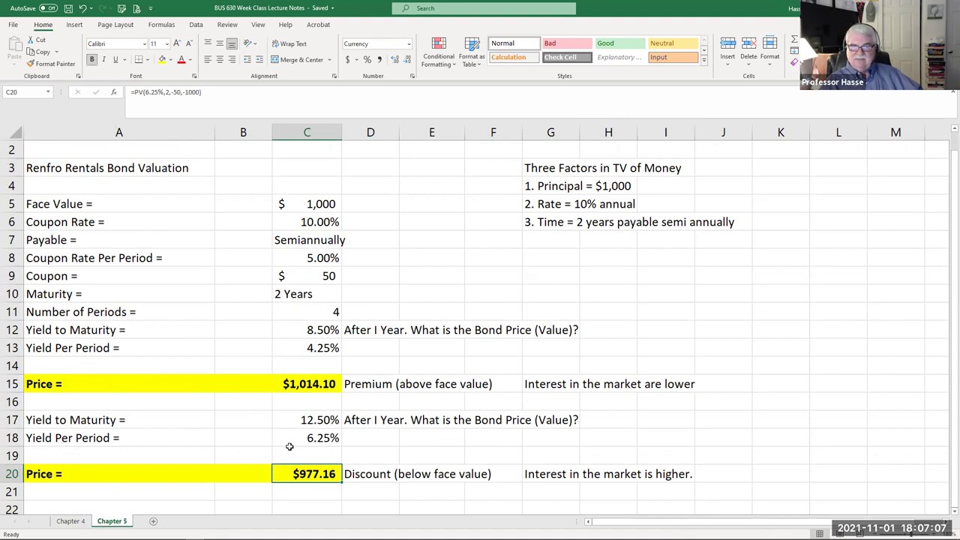
- Put a thick outside border around the "Three Factors in TV of Money" notes in G3:J6
click(528, 168)
drag(528, 168, 732, 223)
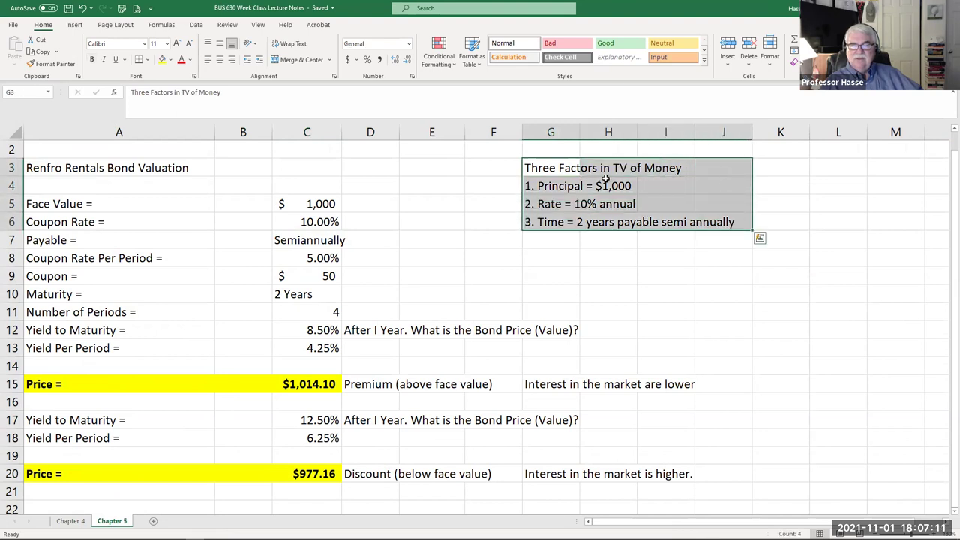
click(148, 60)
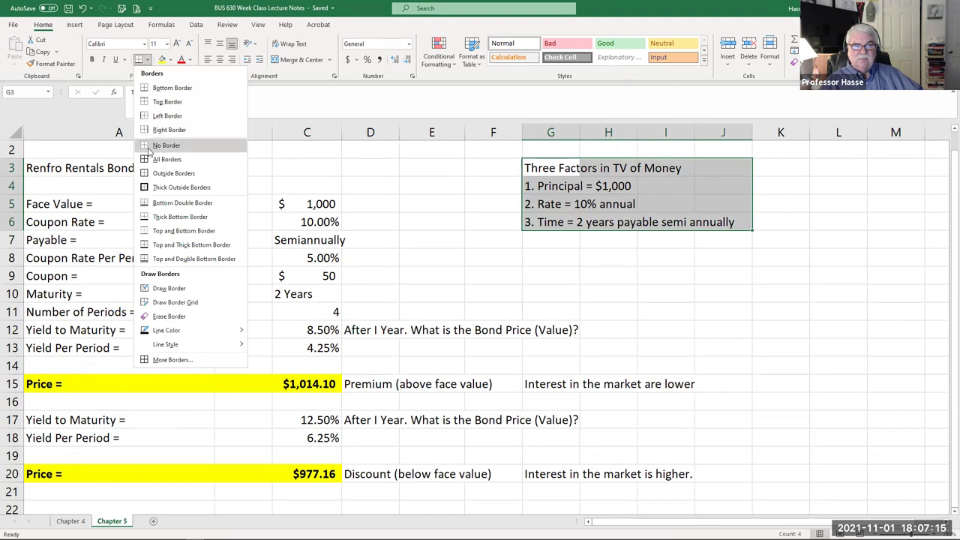
click(173, 187)
click(369, 204)
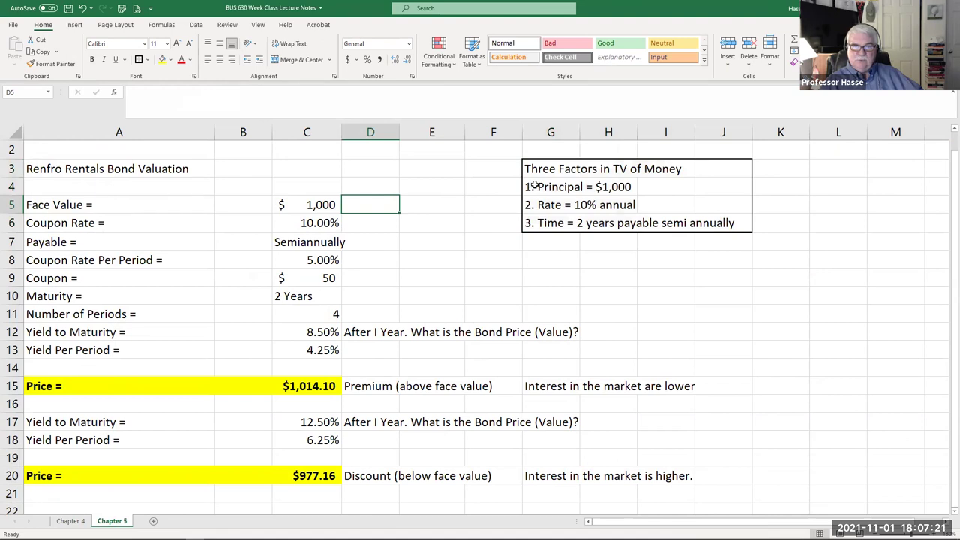
- Relate the rate and time factors to the rate, investment cost, cash flows and DCF formula on the Chapter 4 sheet
click(544, 209)
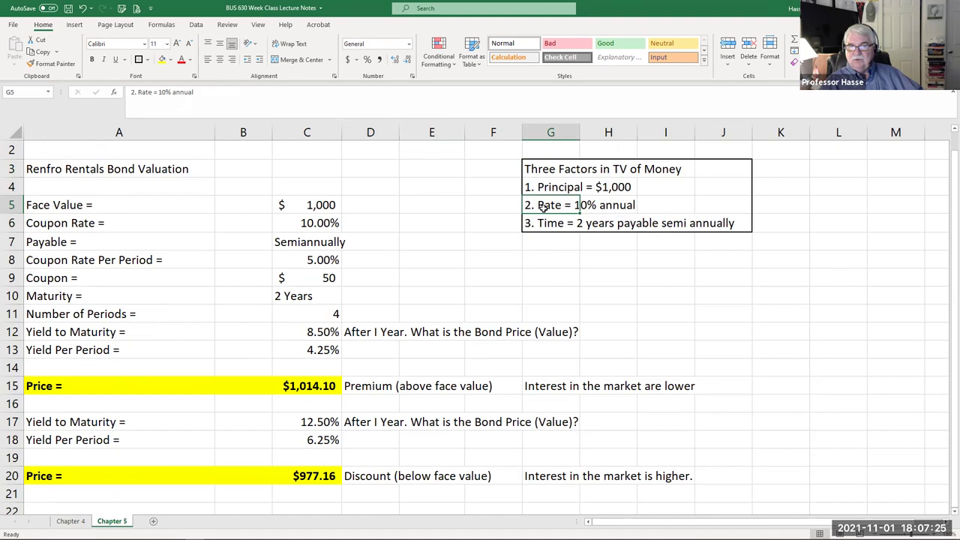
click(542, 225)
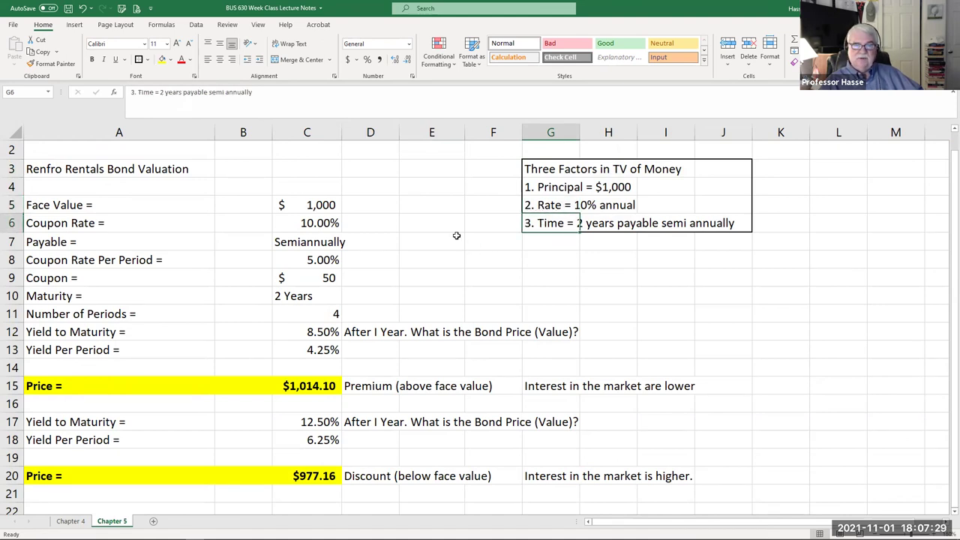
click(70, 521)
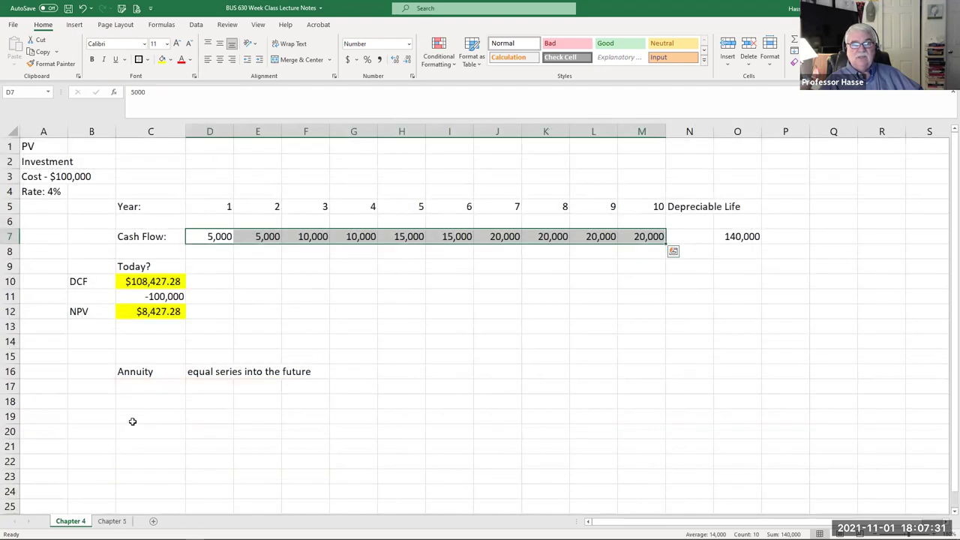
click(25, 191)
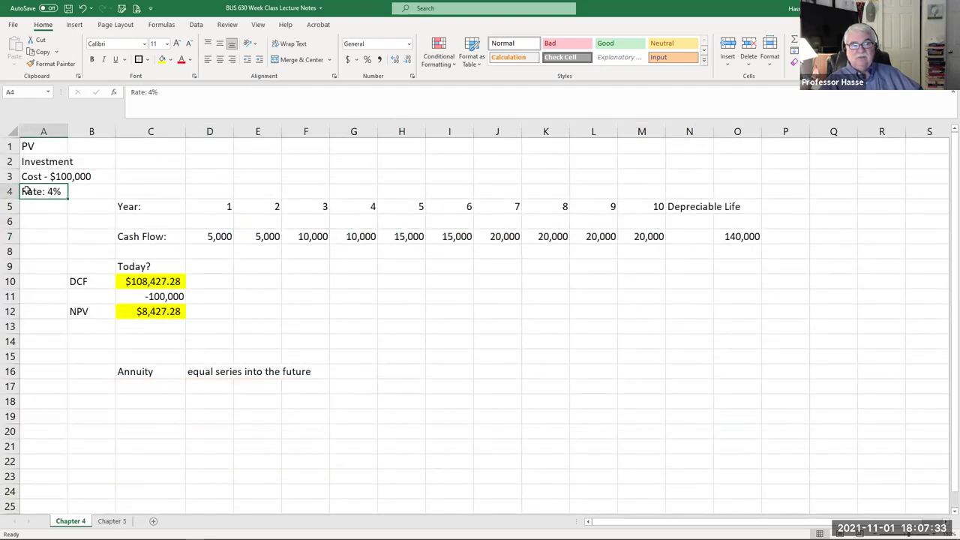
click(177, 297)
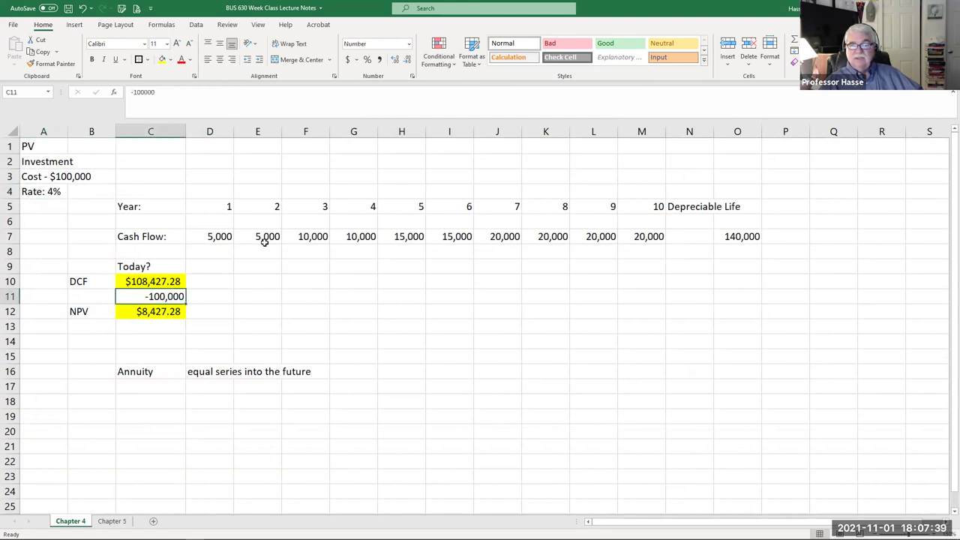
drag(223, 237, 617, 236)
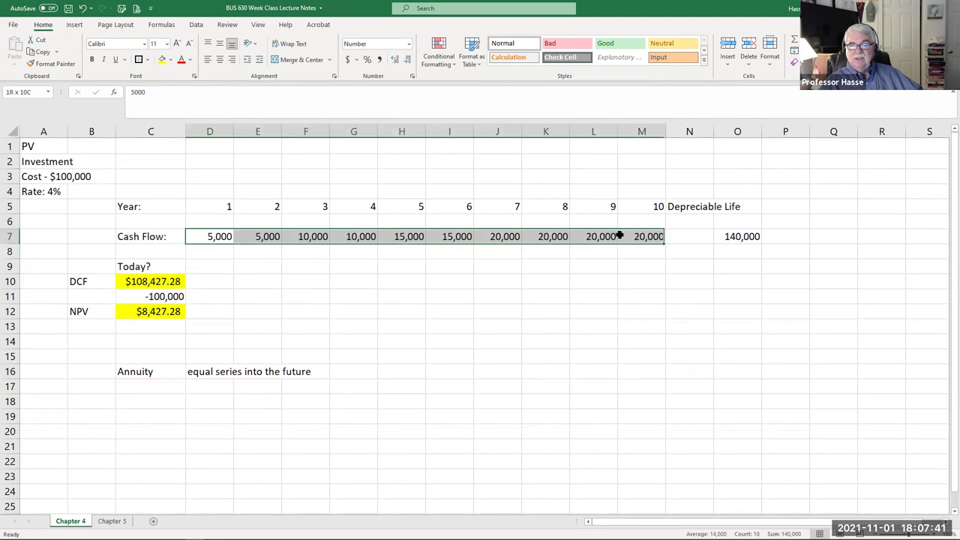
click(144, 281)
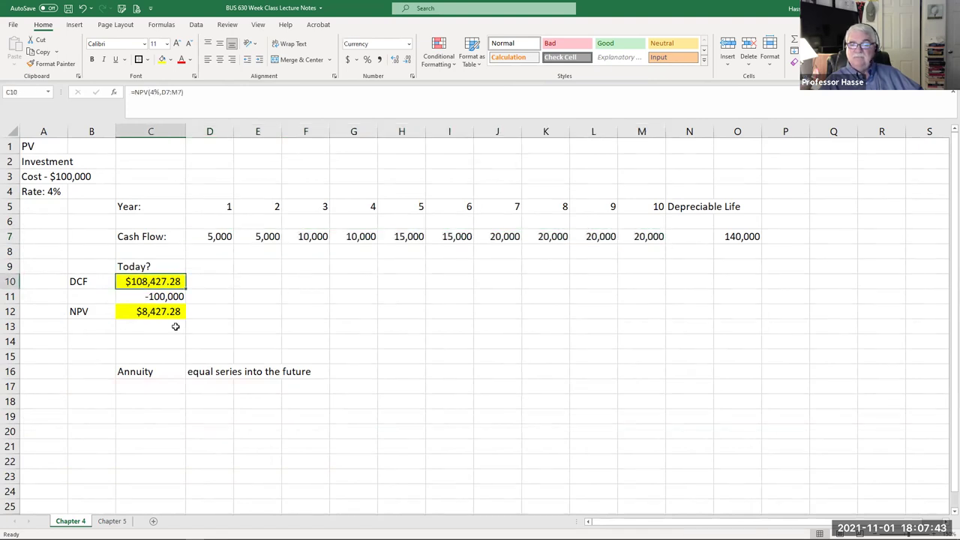
- Review the face value, coupon rate and first bond price on the Chapter 5 sheet, and switch to Chapter 4
click(111, 520)
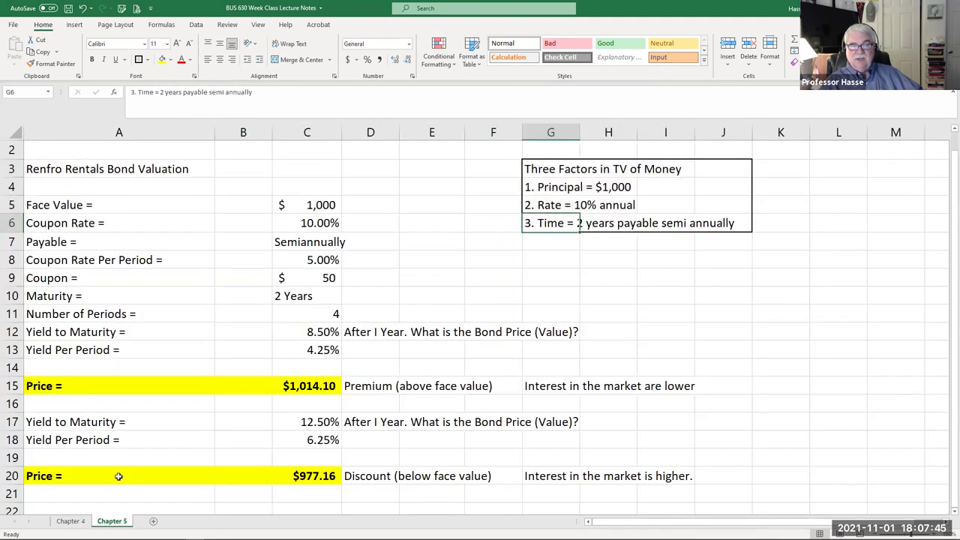
click(303, 205)
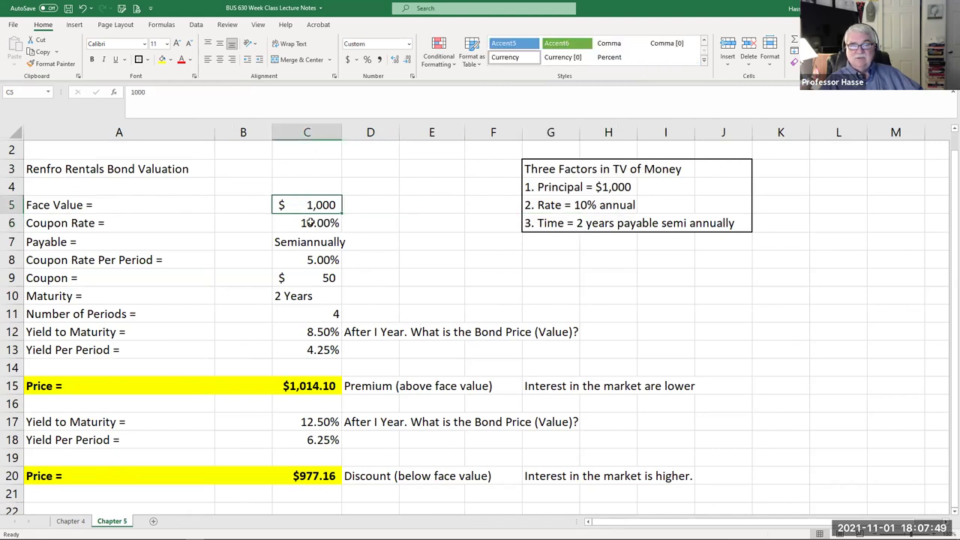
click(311, 223)
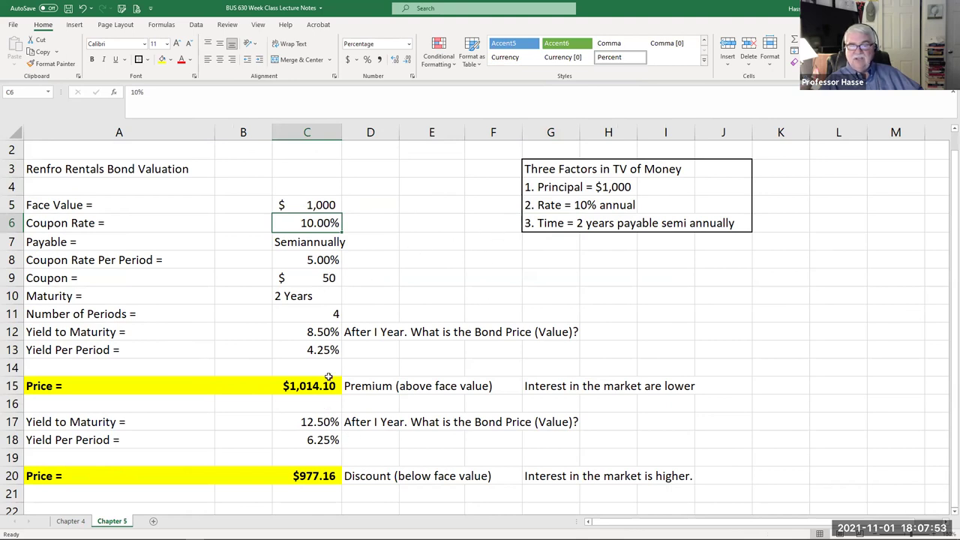
click(306, 387)
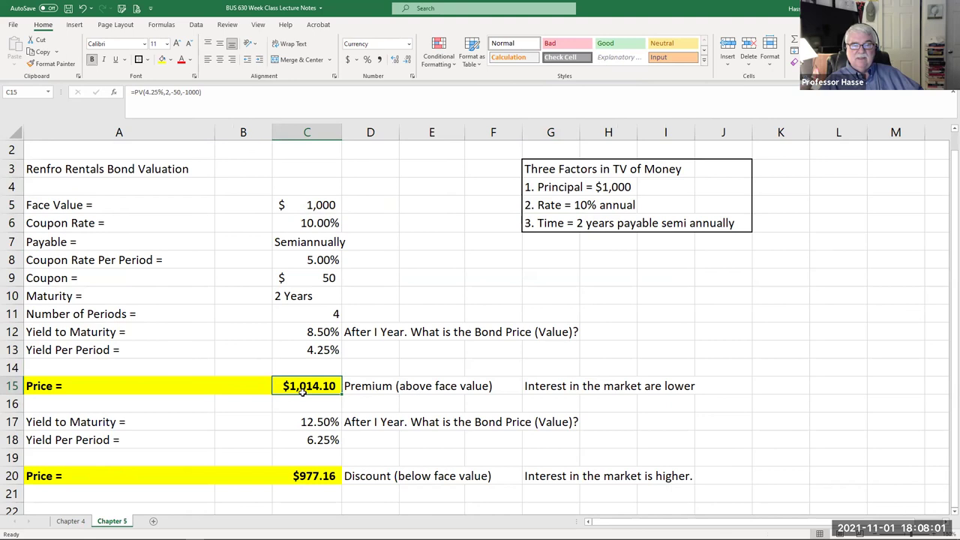
click(300, 397)
click(310, 392)
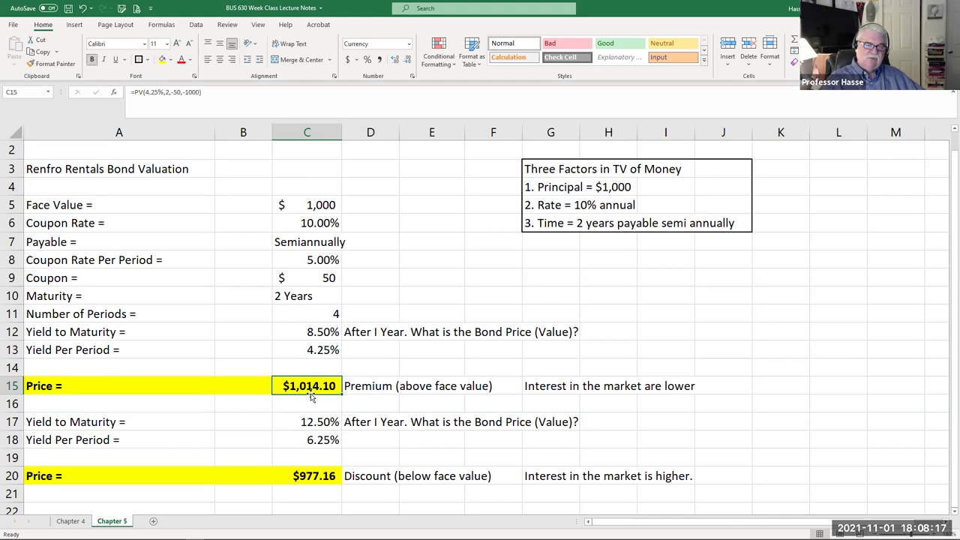
click(78, 522)
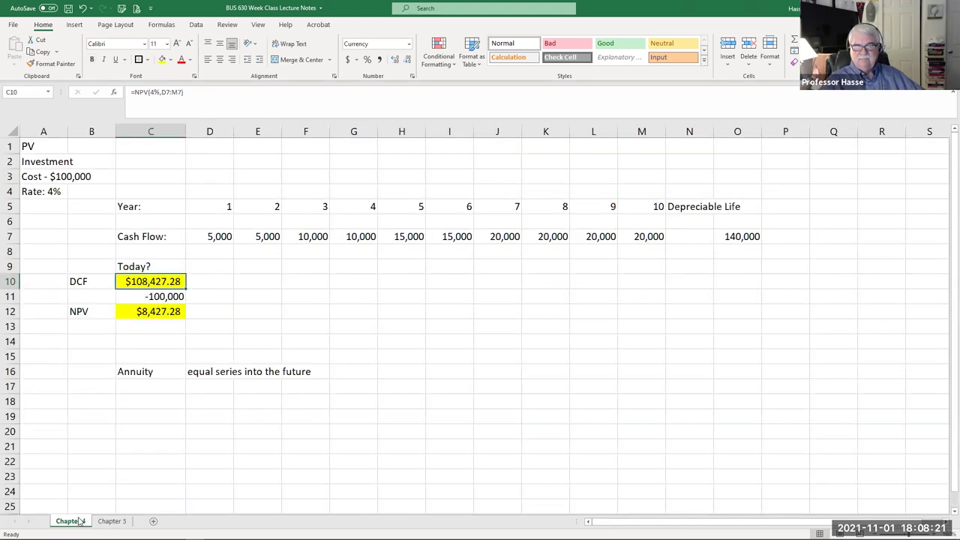